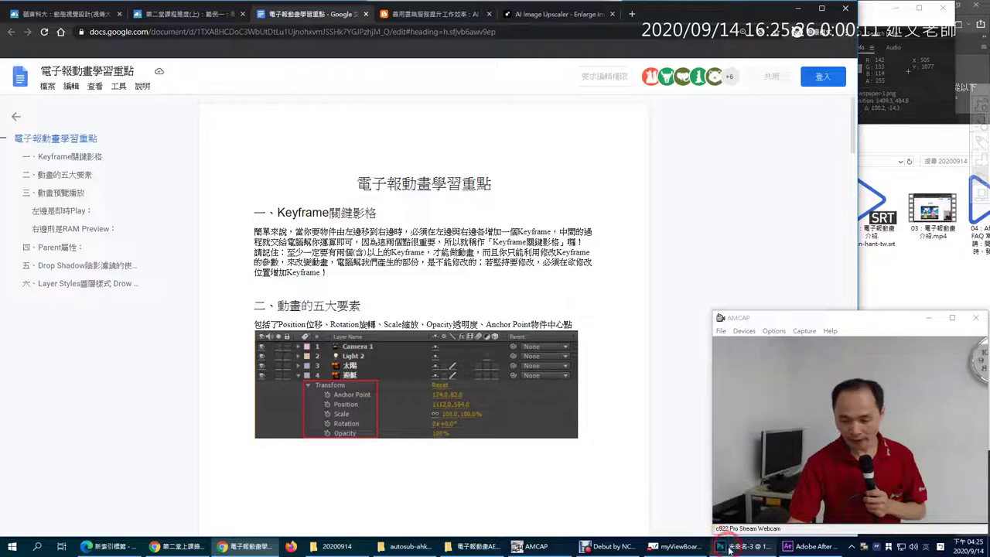
In After Effects, move the left newspaper clipping to about 557, 571 and lock the old-newspaper background layer
click(802, 546)
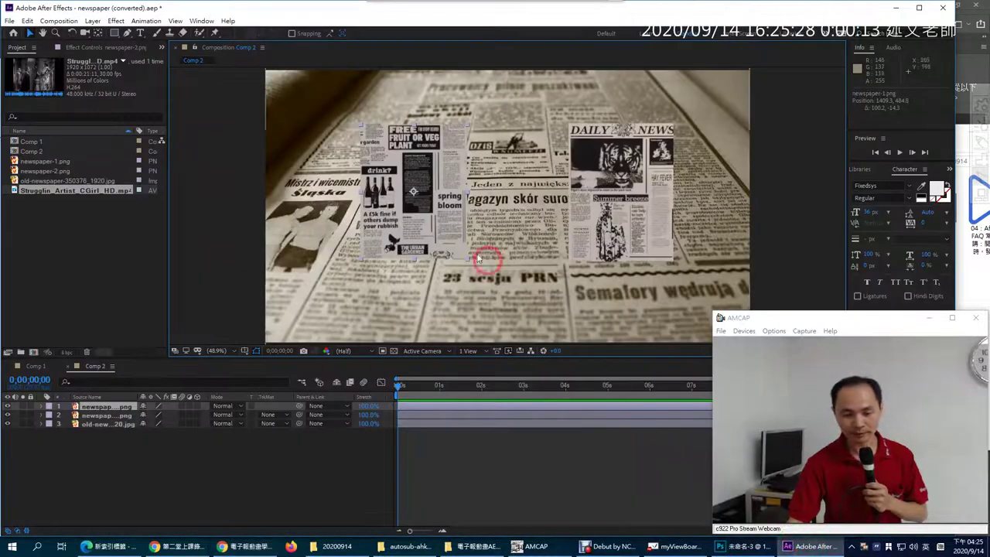
drag(421, 197, 406, 215)
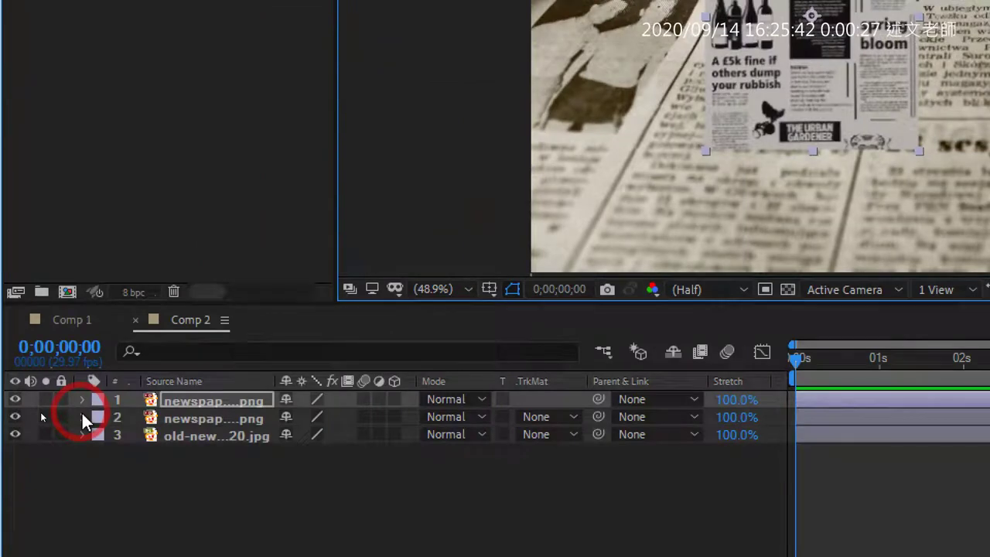
click(176, 435)
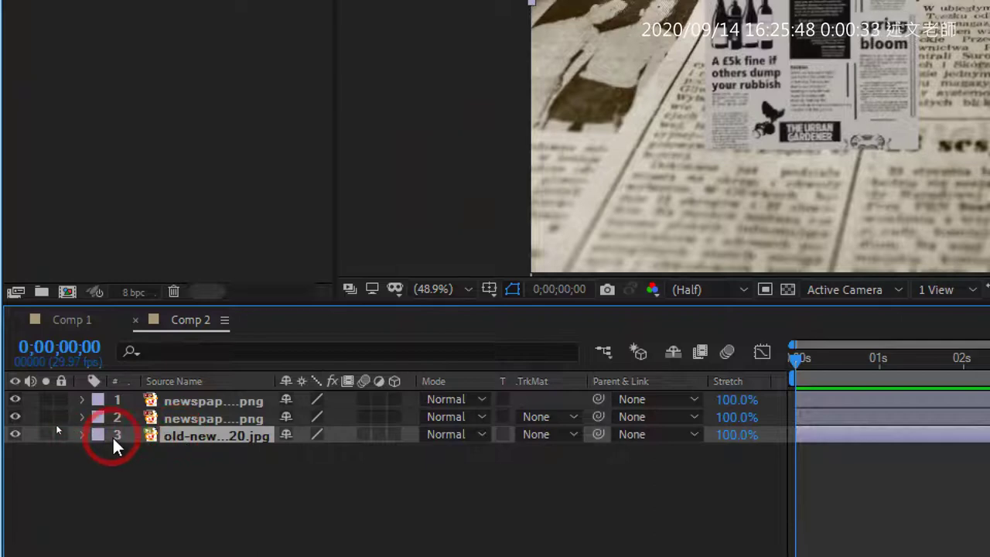
click(63, 434)
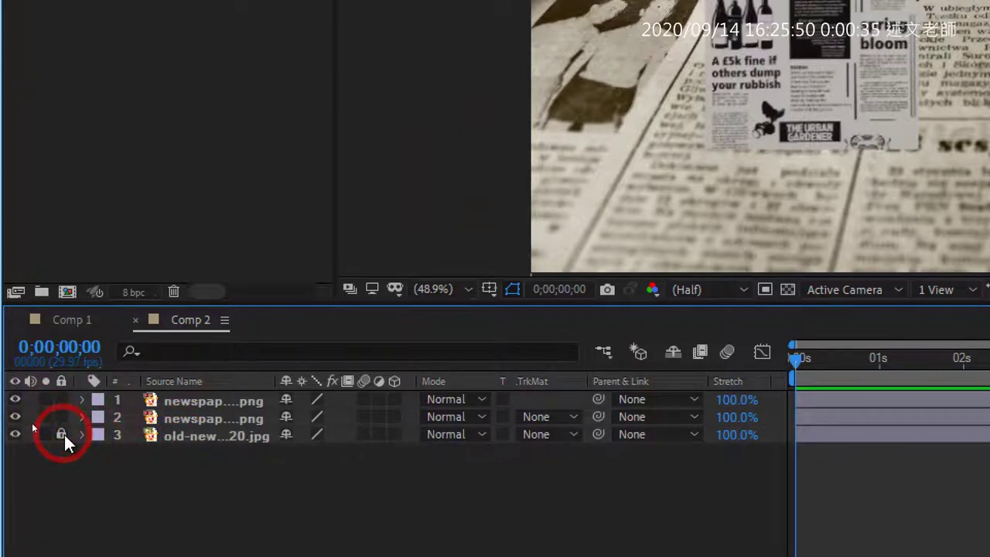
Select the top newspaper layer in Comp 2 and expand its Transform properties
click(183, 401)
click(190, 418)
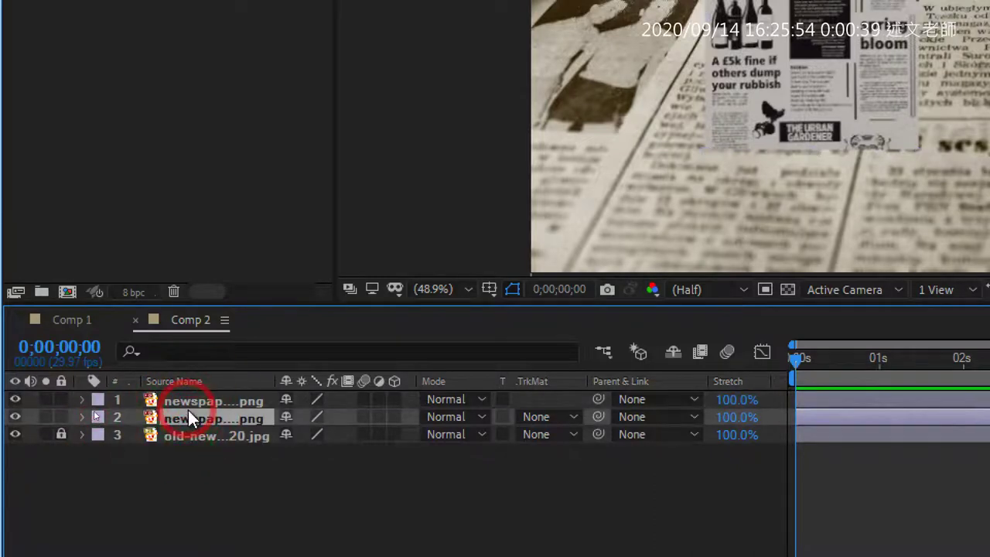
click(188, 402)
drag(188, 404, 82, 409)
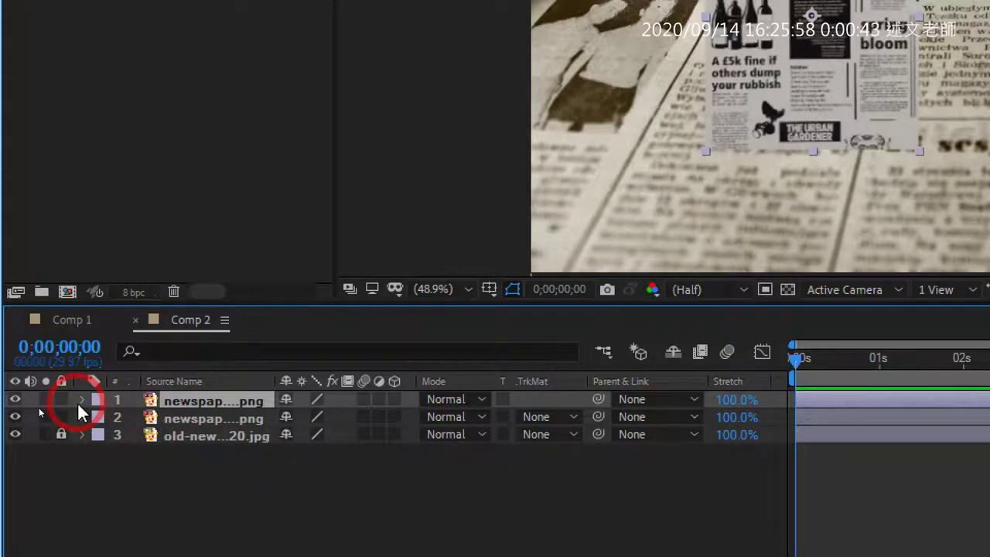
click(81, 400)
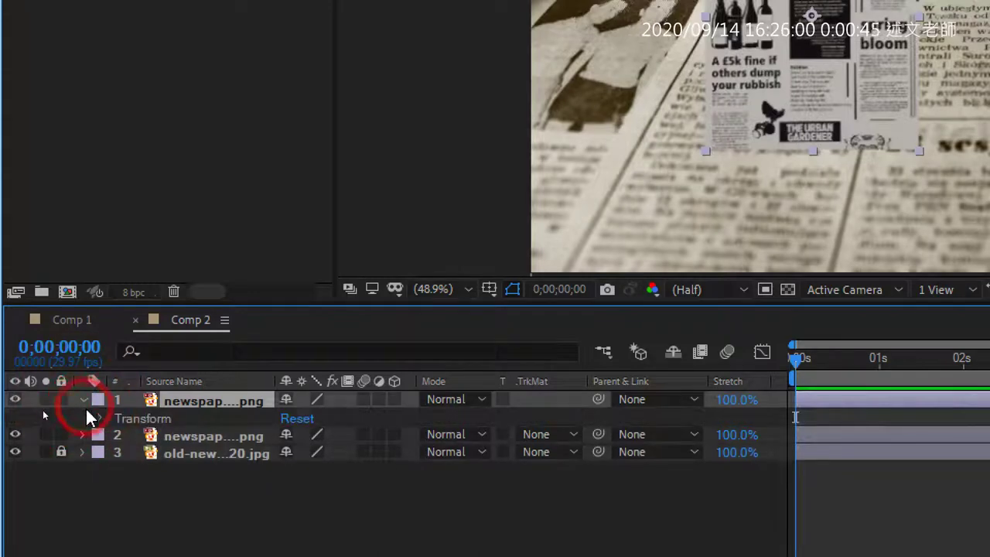
click(99, 419)
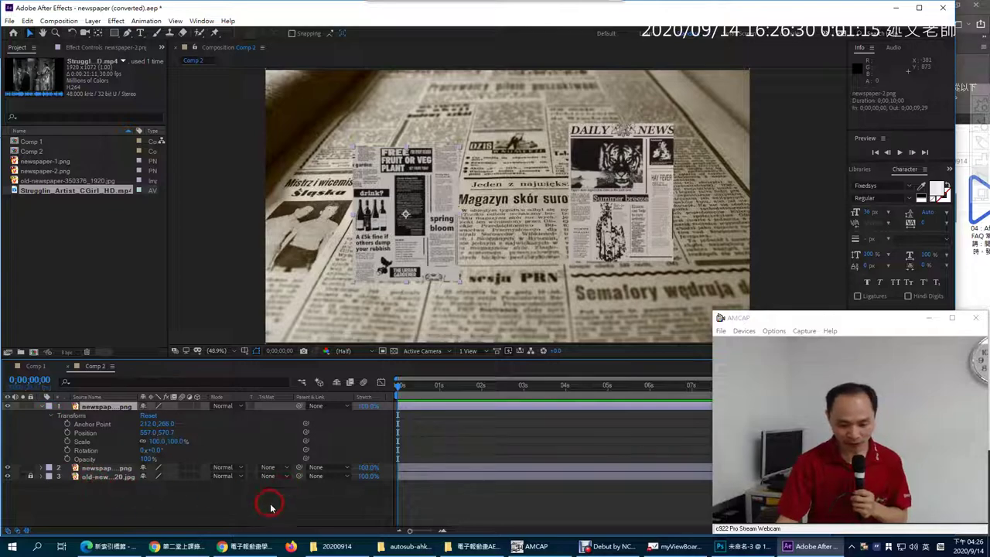
Switch to Chrome, search Google for "變形金剛的英文" and highlight the first letter of the English translation
click(183, 541)
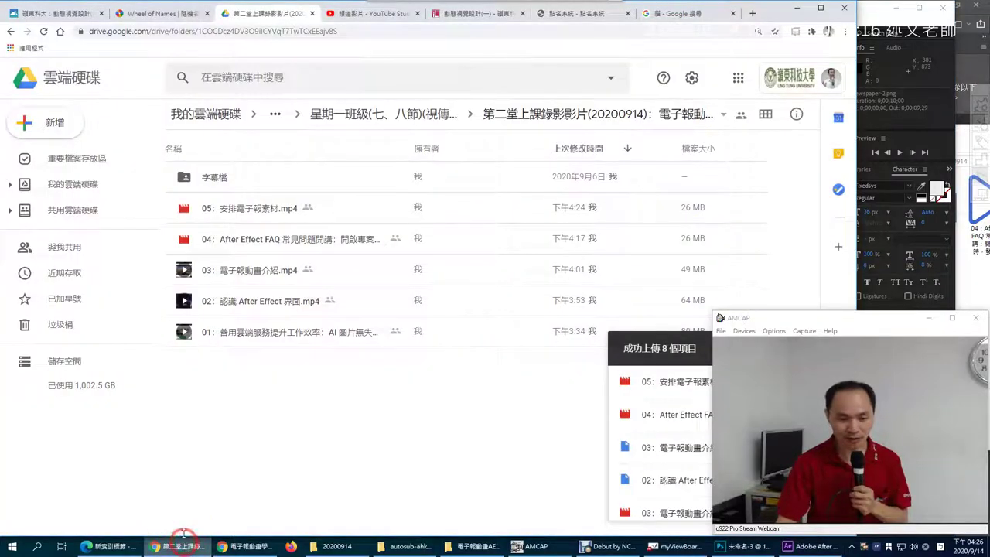
click(696, 13)
scroll(470, 70, up, 3)
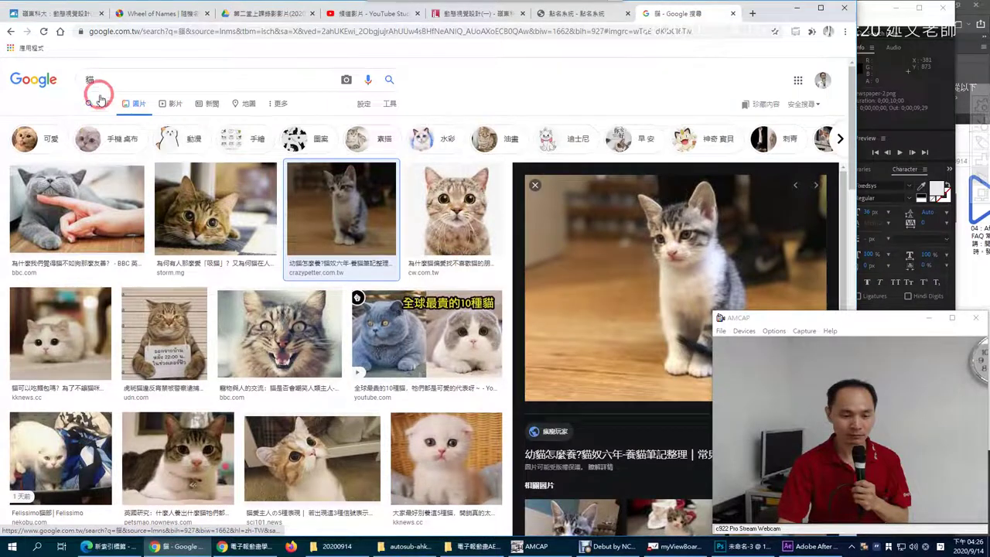
click(93, 103)
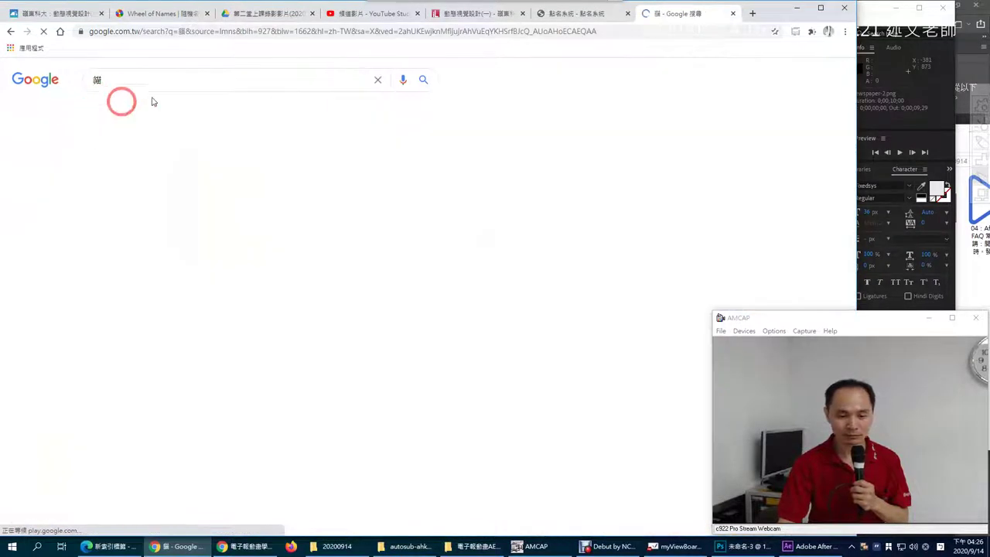
click(401, 79)
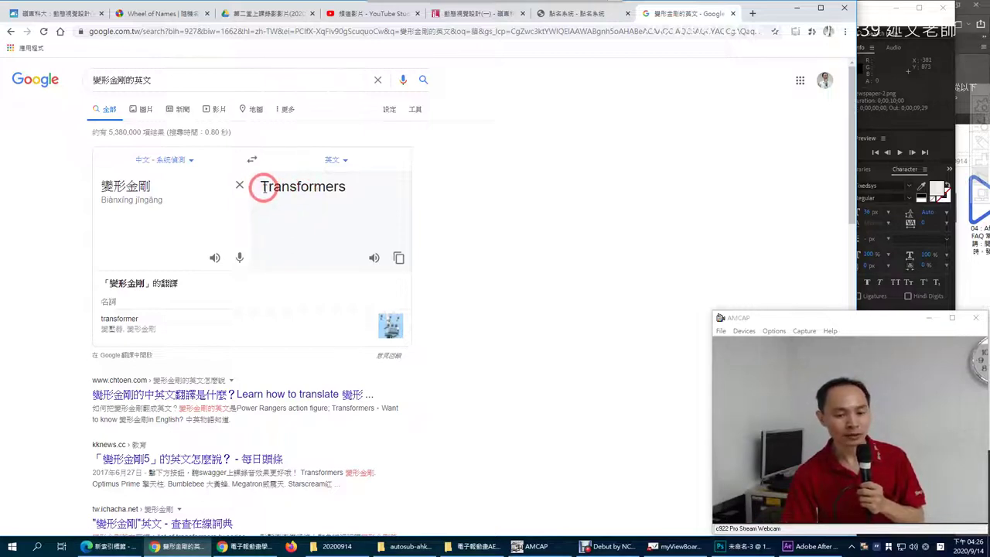
drag(254, 186, 259, 188)
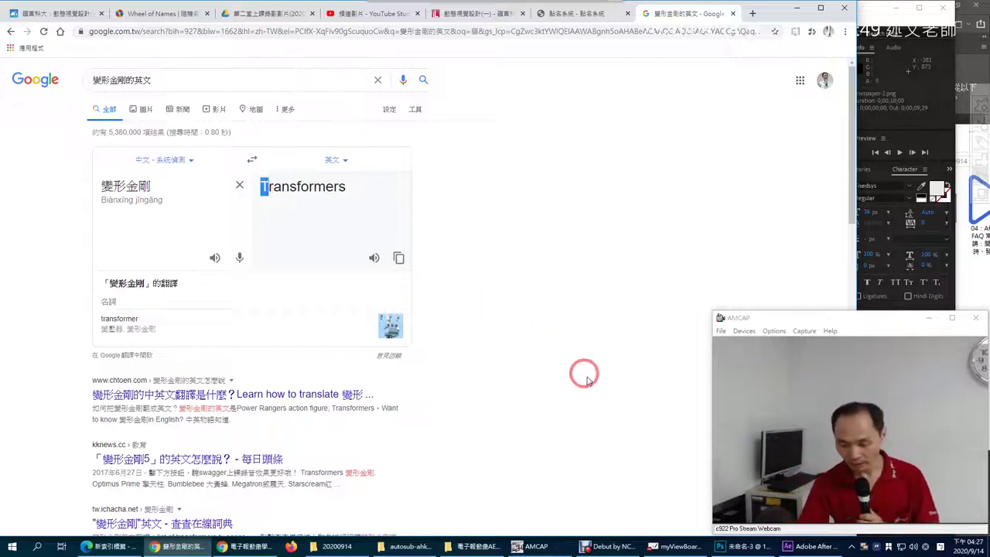
Switch back to After Effects and examine the top newspaper layer's Transform properties, including Position, Scale, Rotation and Opacity
click(811, 546)
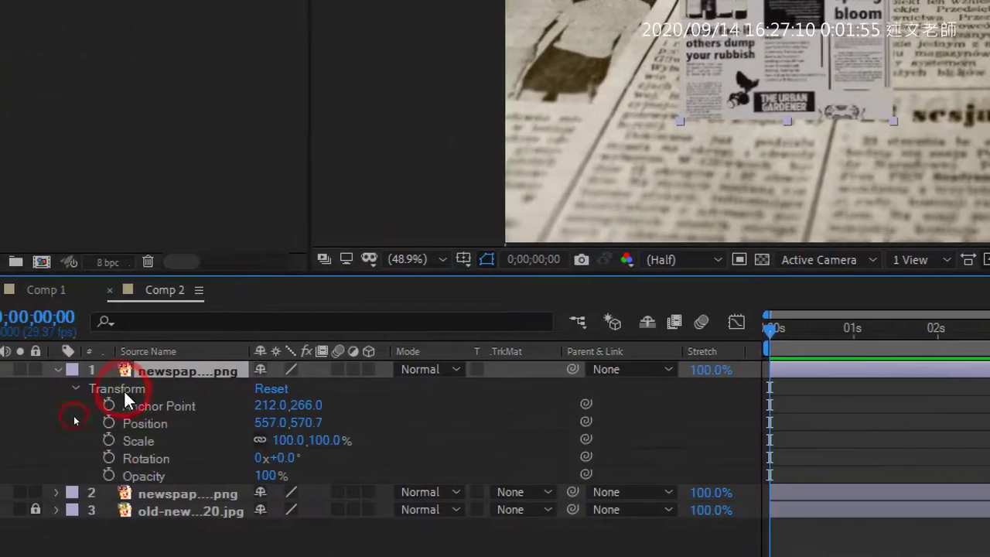
click(95, 389)
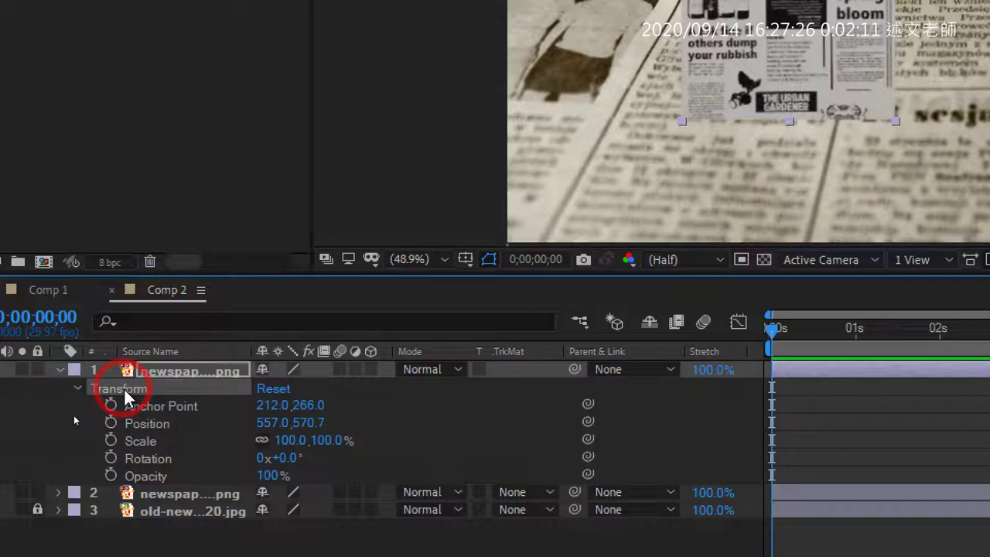
click(182, 410)
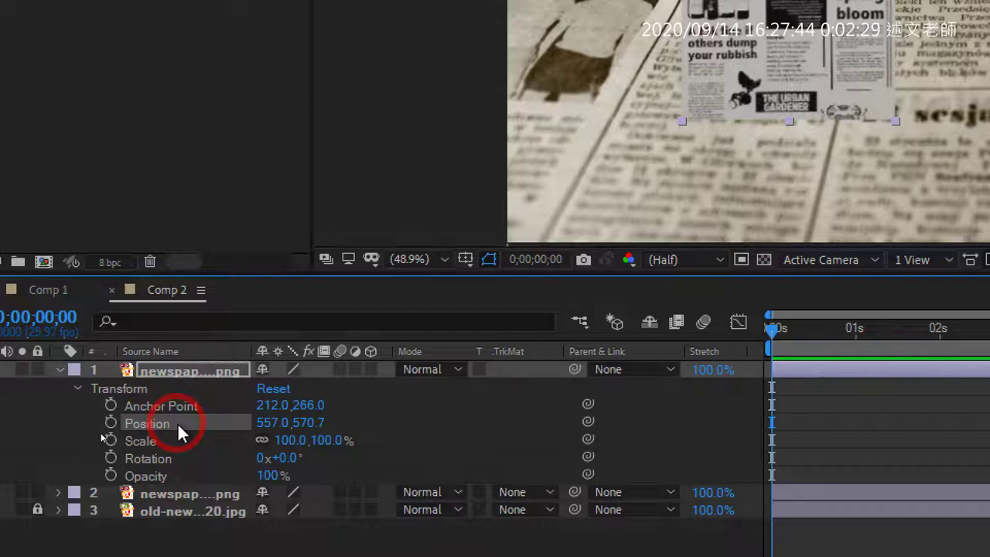
click(169, 443)
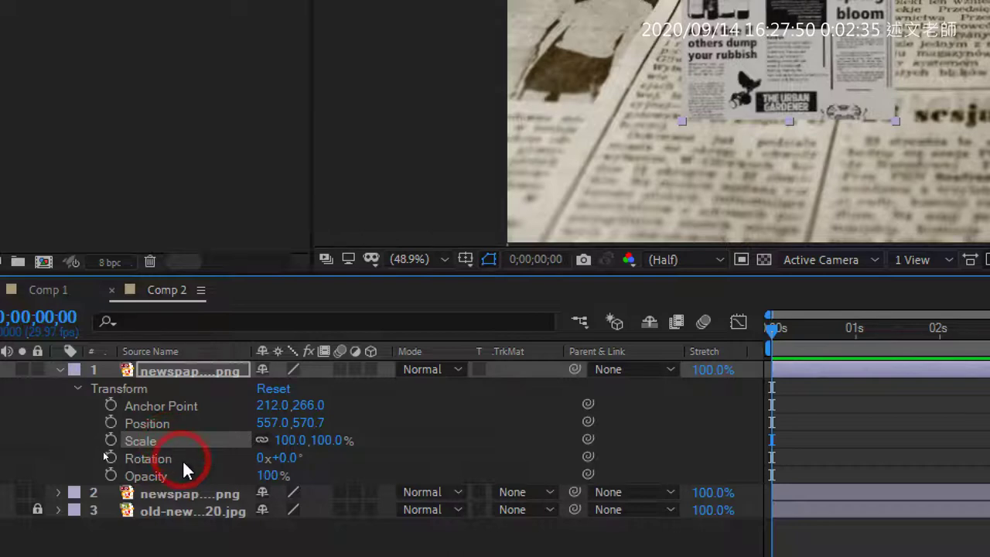
click(182, 459)
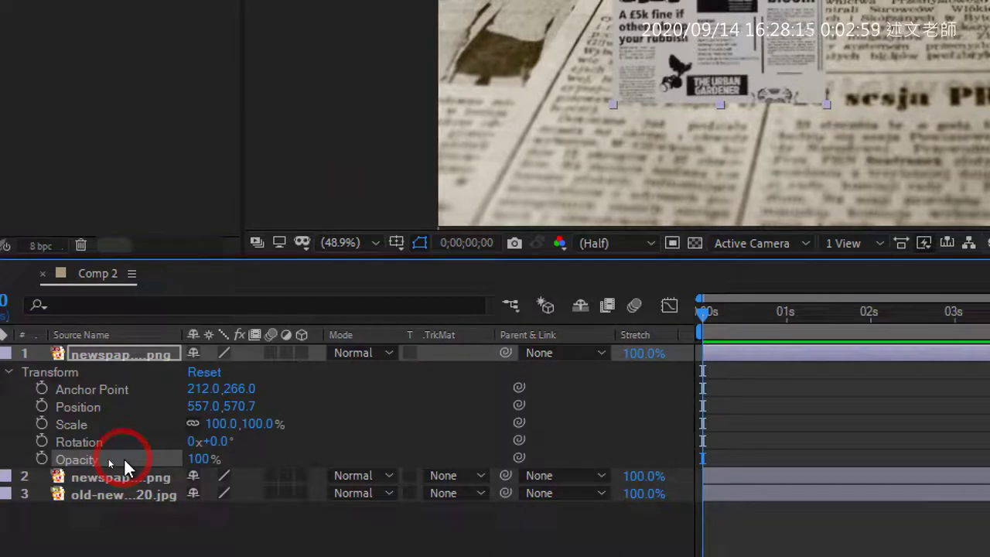
click(106, 407)
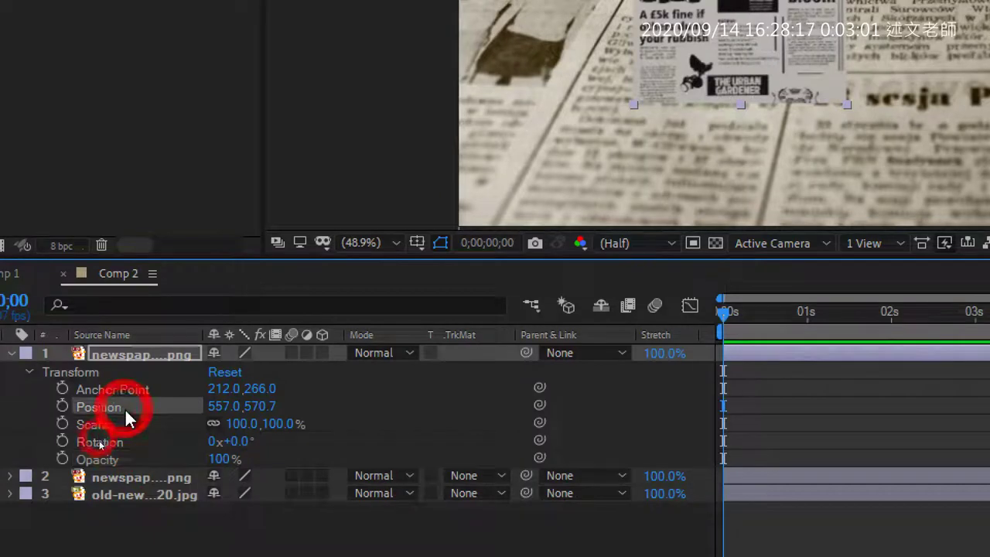
click(125, 423)
click(128, 440)
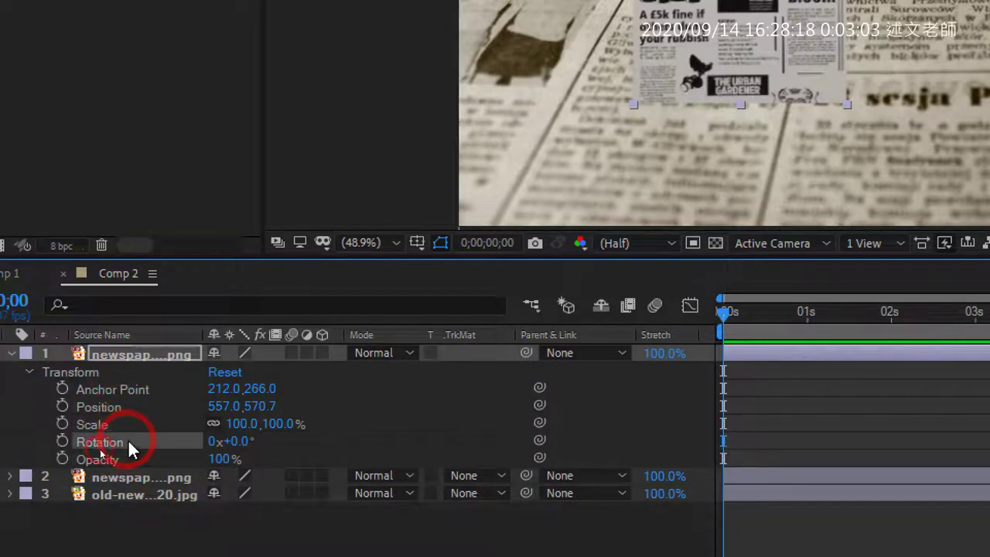
click(126, 424)
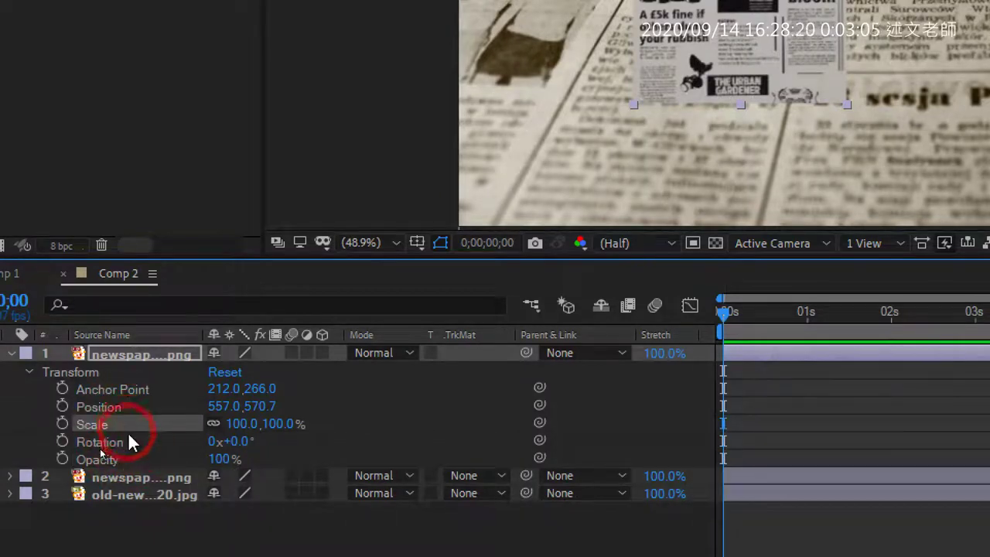
click(130, 456)
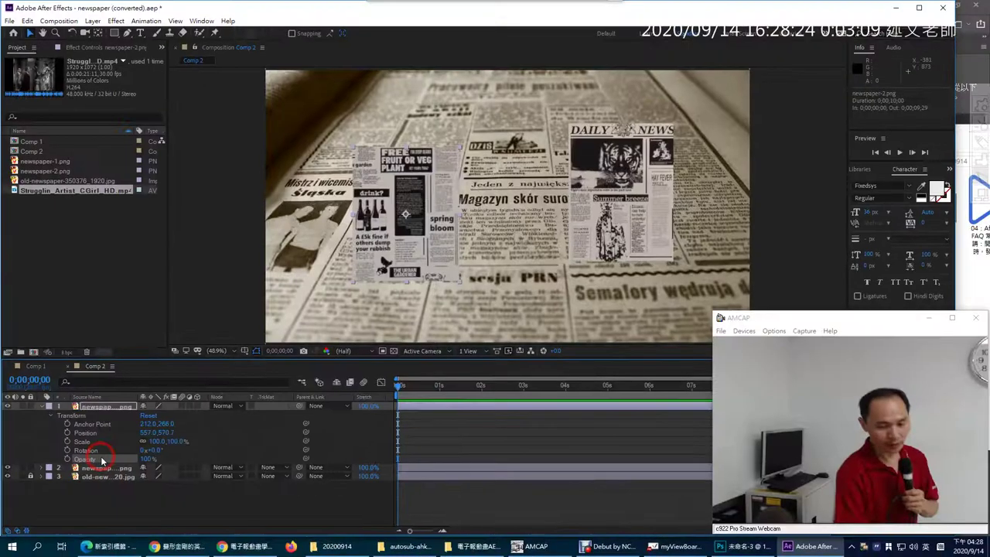
Switch to Photoshop and detach the Layers panel so it floats beside the canvas
click(721, 546)
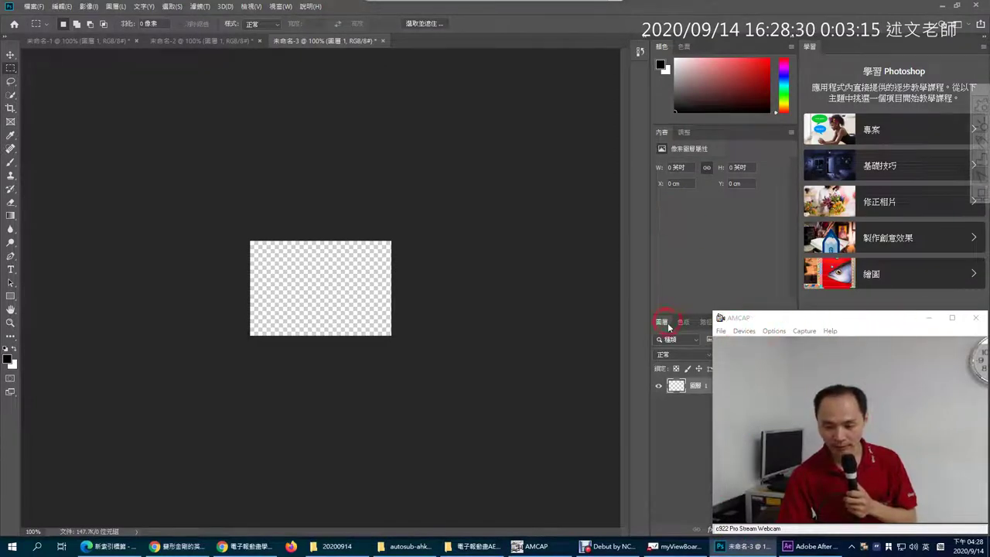
drag(662, 321, 443, 147)
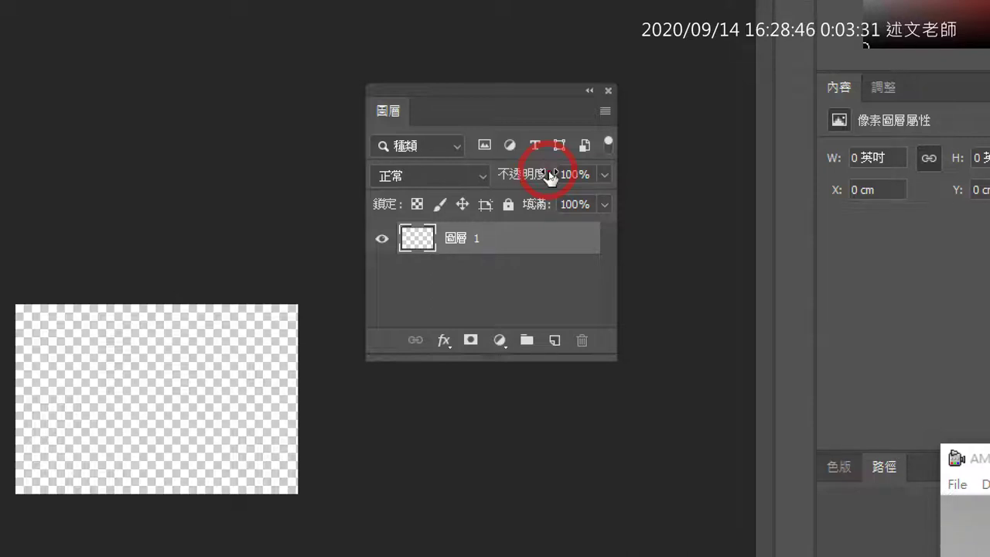
Handwrite the annotations "Opacity" and "Transparency" over the zoomed Layers panel, underline the ending, and clear them
mouse_move(224, 60)
mouse_down()
mouse_move(254, 89)
mouse_move(277, 70)
mouse_move(271, 79)
mouse_move(310, 74)
mouse_move(353, 90)
mouse_move(395, 68)
mouse_move(447, 70)
mouse_move(441, 64)
mouse_move(428, 88)
mouse_move(486, 73)
mouse_move(416, 133)
mouse_up()
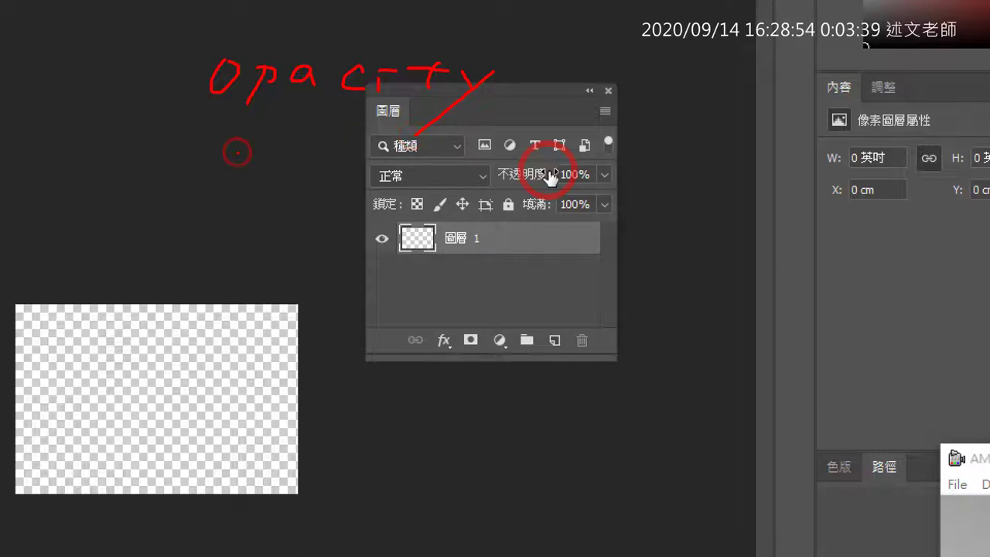
mouse_move(186, 135)
mouse_down()
mouse_move(231, 133)
mouse_move(195, 184)
mouse_move(264, 155)
mouse_move(336, 207)
mouse_up()
drag(364, 171, 341, 211)
mouse_move(399, 176)
mouse_down()
mouse_move(393, 207)
mouse_move(438, 211)
mouse_move(467, 189)
mouse_up()
drag(494, 223, 488, 233)
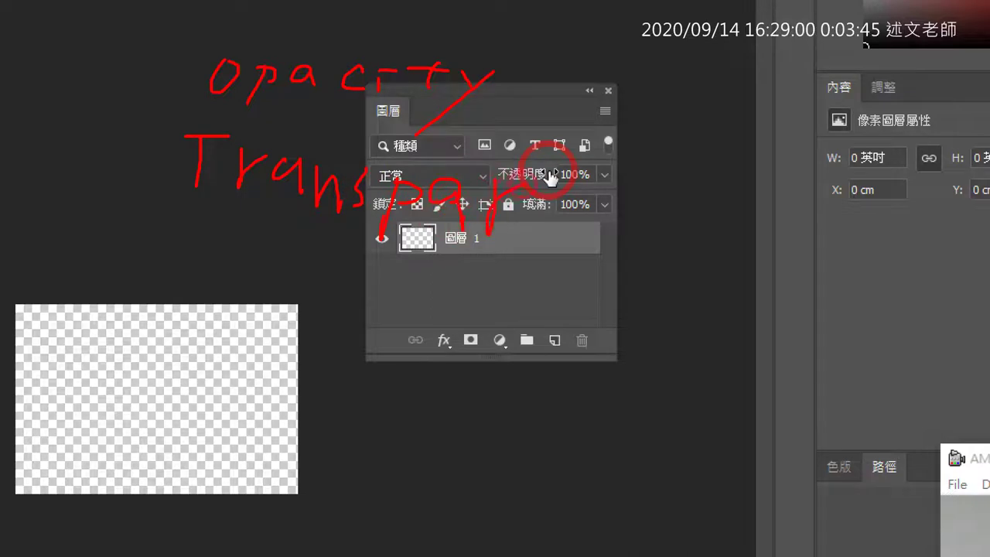
mouse_move(541, 208)
mouse_down()
mouse_move(565, 218)
mouse_move(563, 234)
mouse_move(625, 207)
mouse_move(628, 232)
mouse_up()
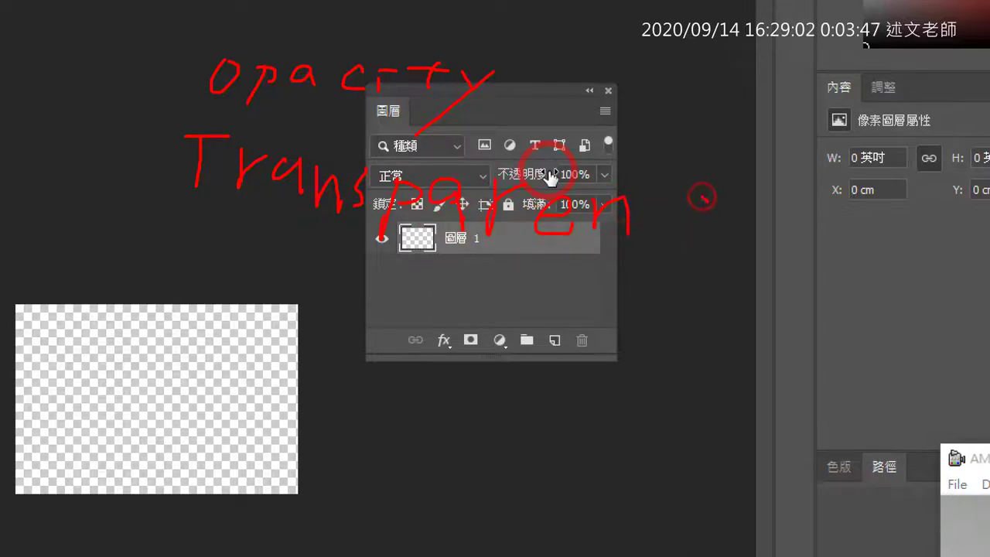
drag(702, 194, 683, 241)
drag(739, 218, 760, 255)
drag(777, 218, 698, 305)
drag(648, 286, 851, 287)
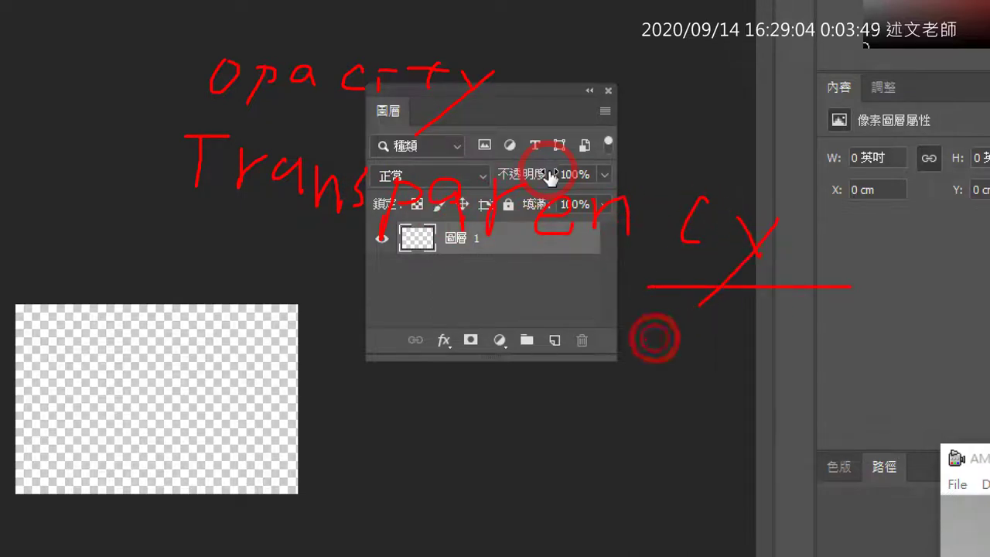
mouse_move(645, 357)
mouse_down()
mouse_move(696, 356)
mouse_move(712, 397)
mouse_move(735, 401)
mouse_up()
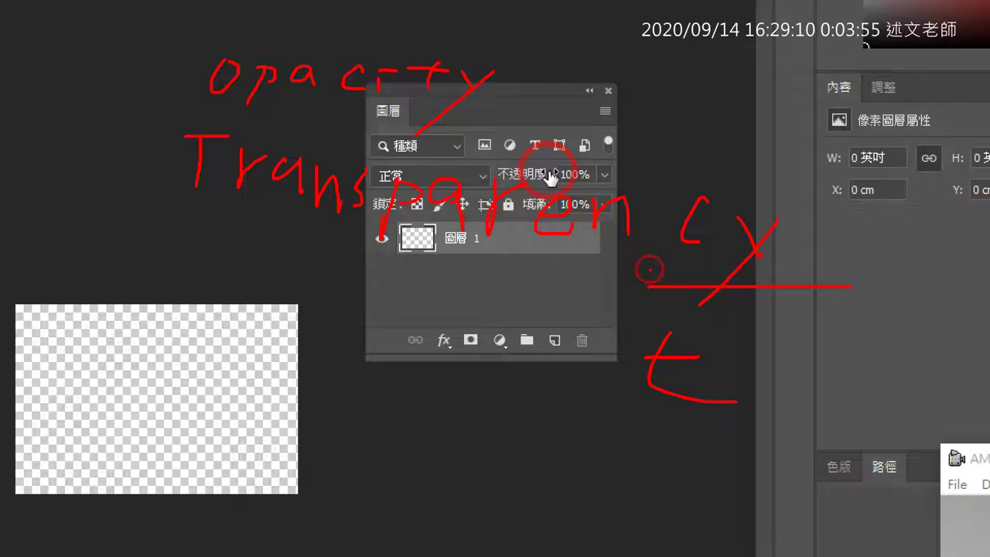
key(Escape)
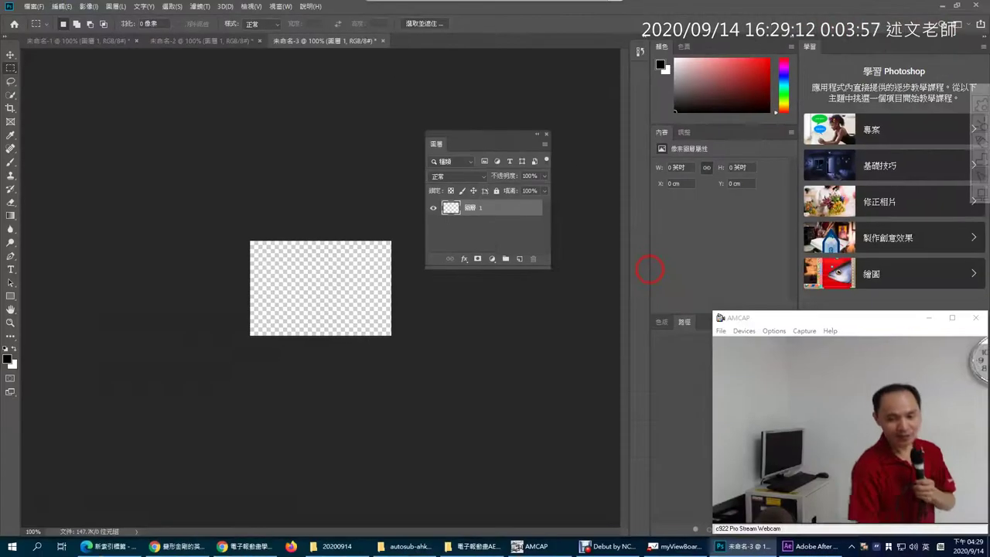
Return to After Effects, reveal only the Position property of the top newspaper layer, and select it
click(807, 548)
click(46, 408)
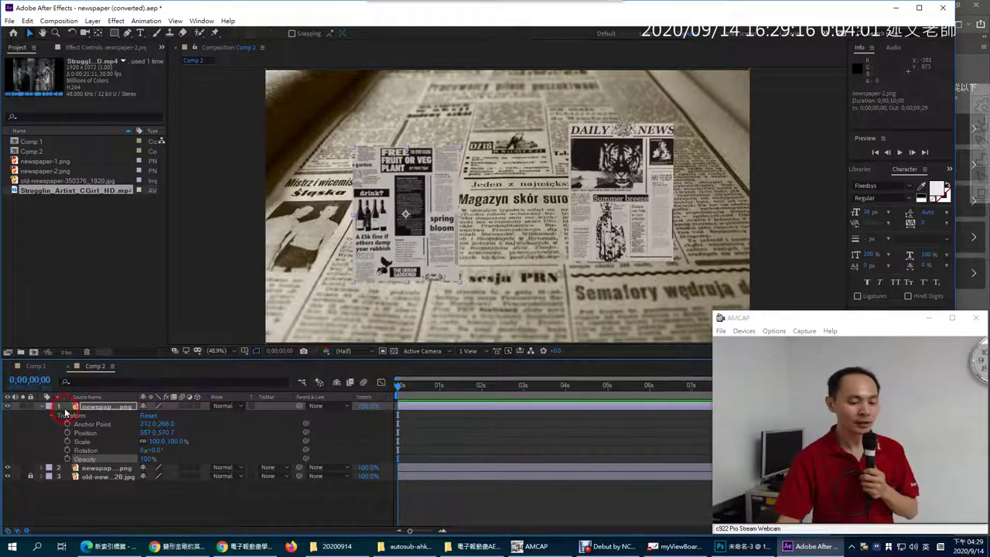
click(43, 409)
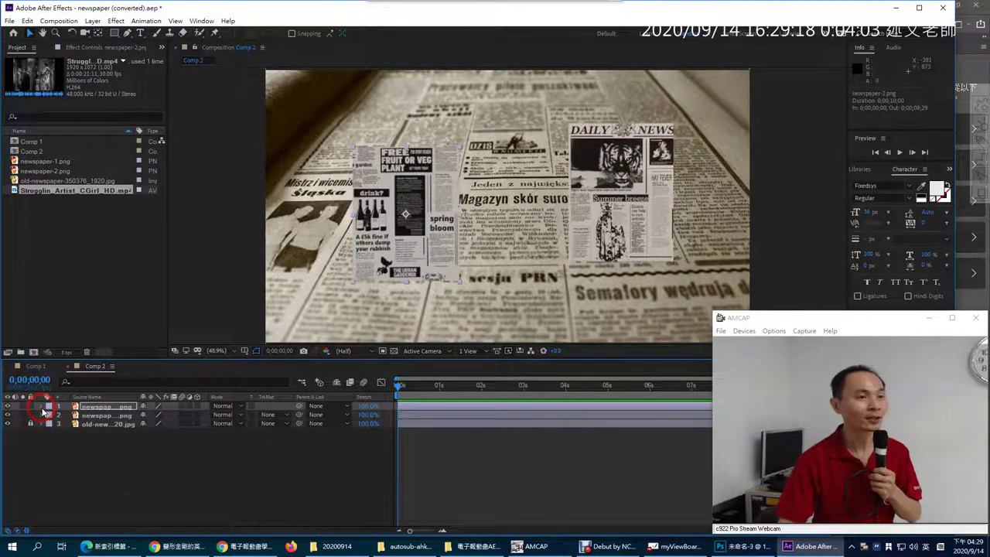
click(43, 409)
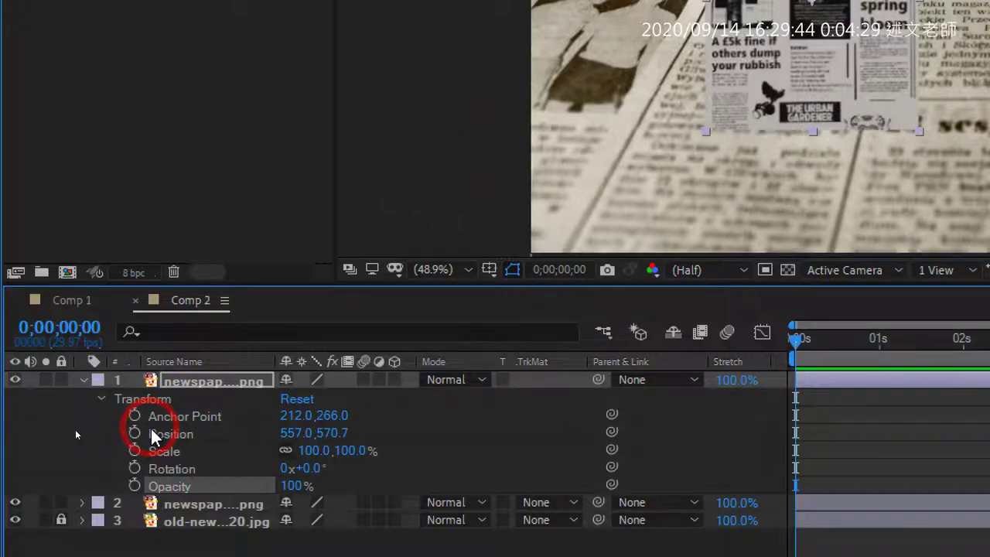
key(p)
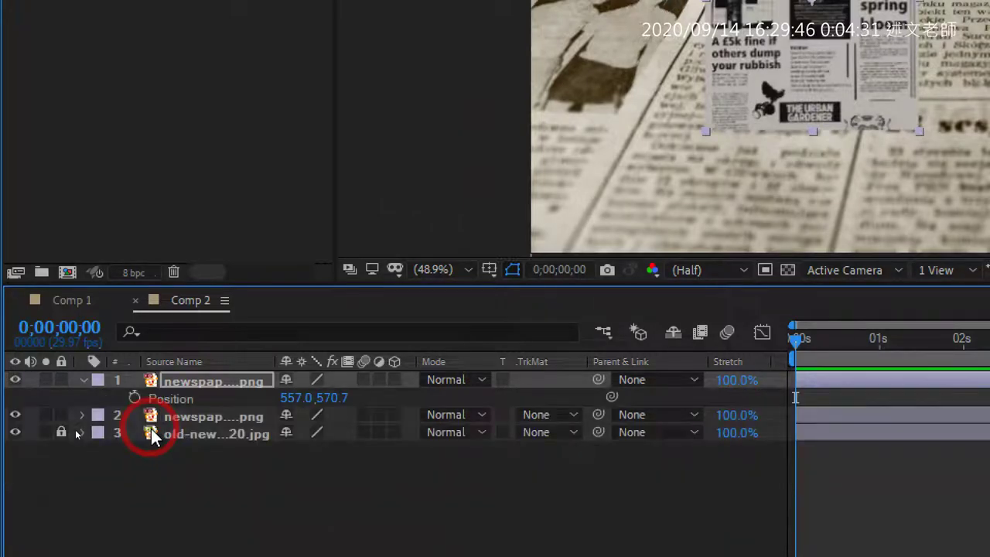
click(181, 400)
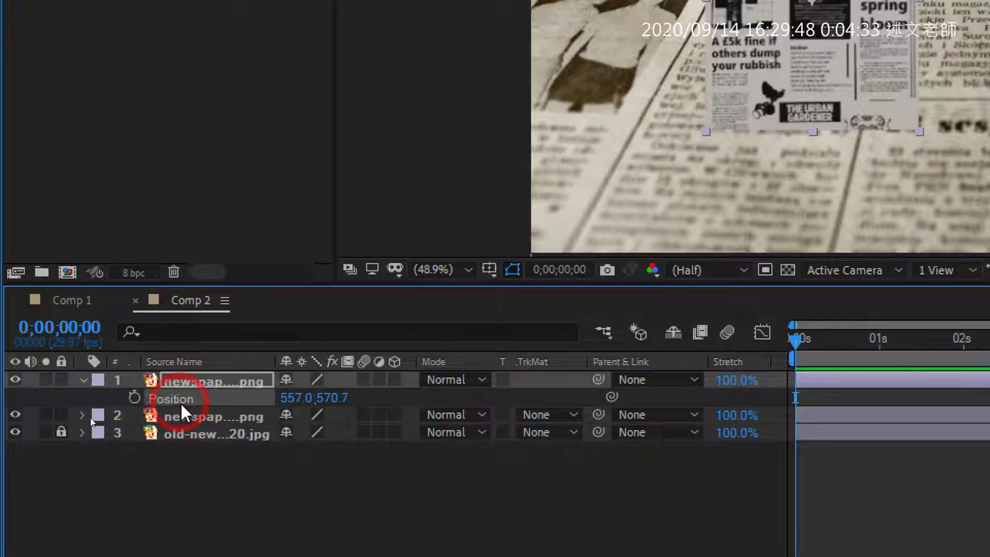
Isolate the top newspaper layer's Anchor Point, Scale and Rotation properties one after another, then expand its full Transform group
key(a)
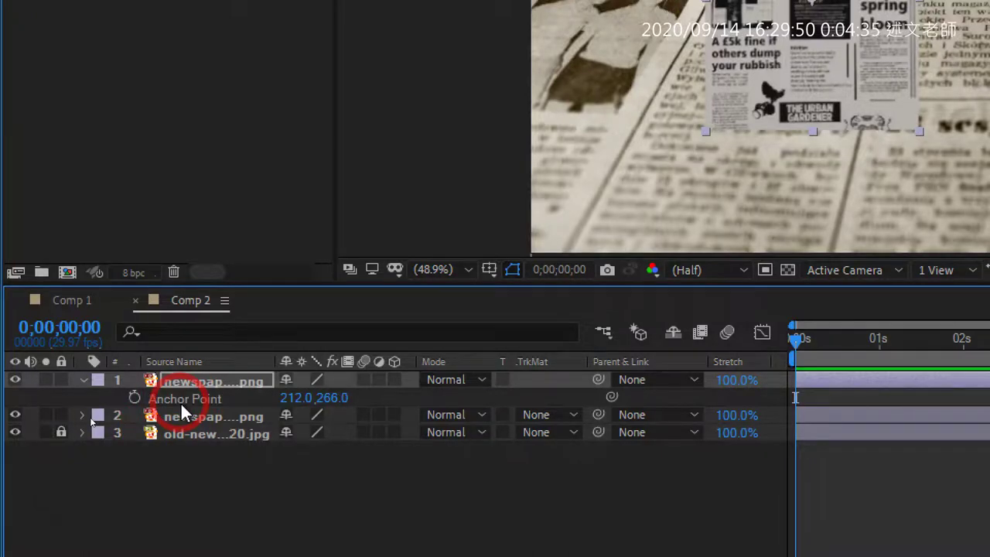
key(s)
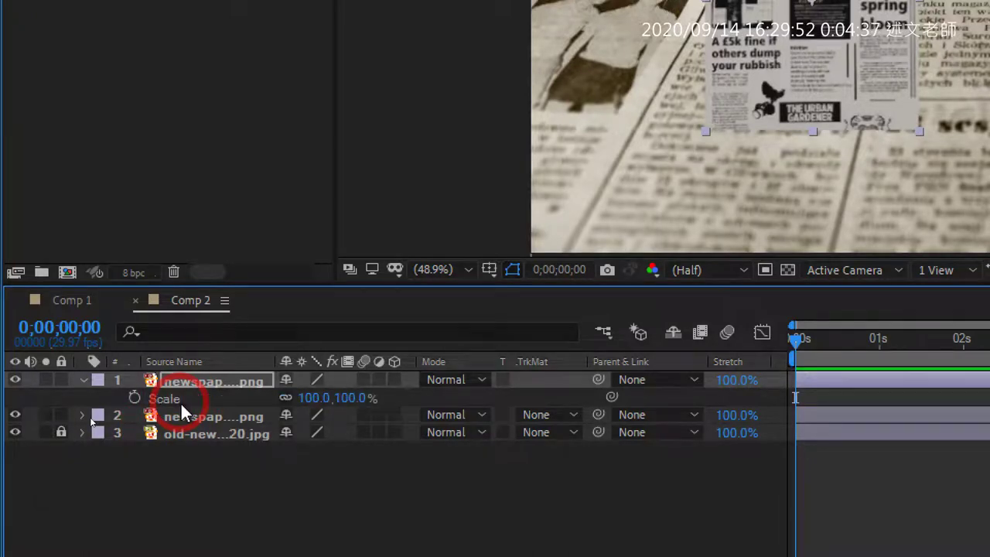
key(r)
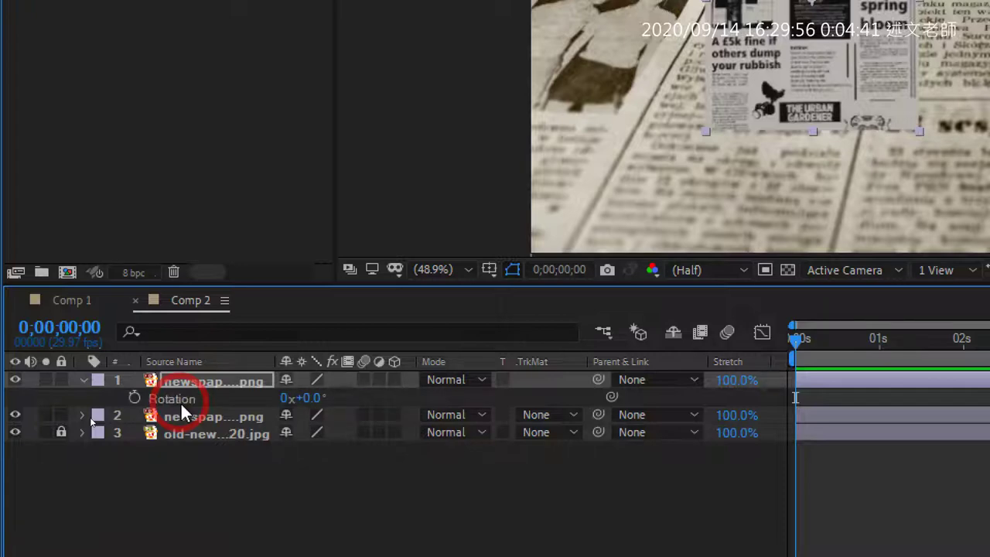
click(83, 380)
click(83, 380)
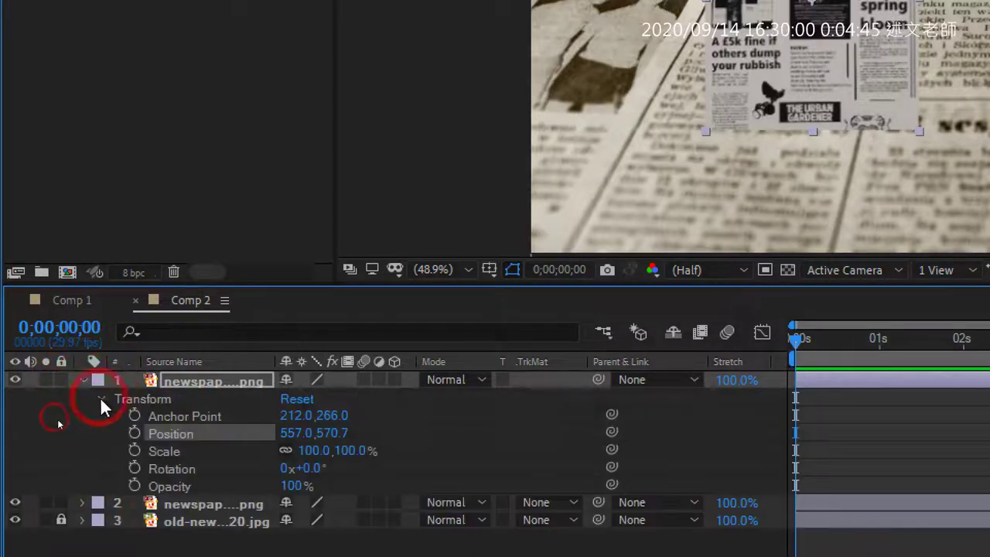
Show only the top newspaper layer's Opacity property, then re-expand the whole Transform group and select Anchor Point
click(186, 486)
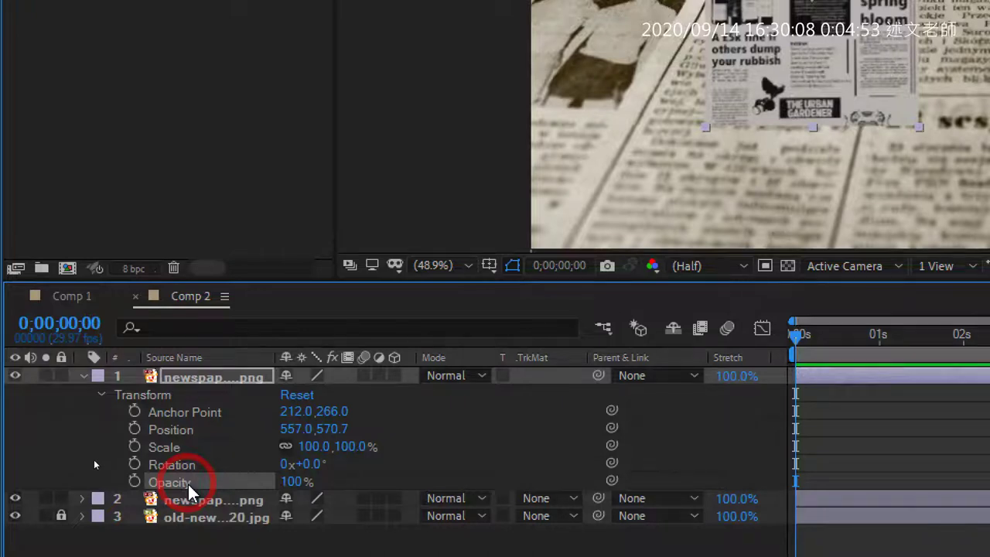
key(t)
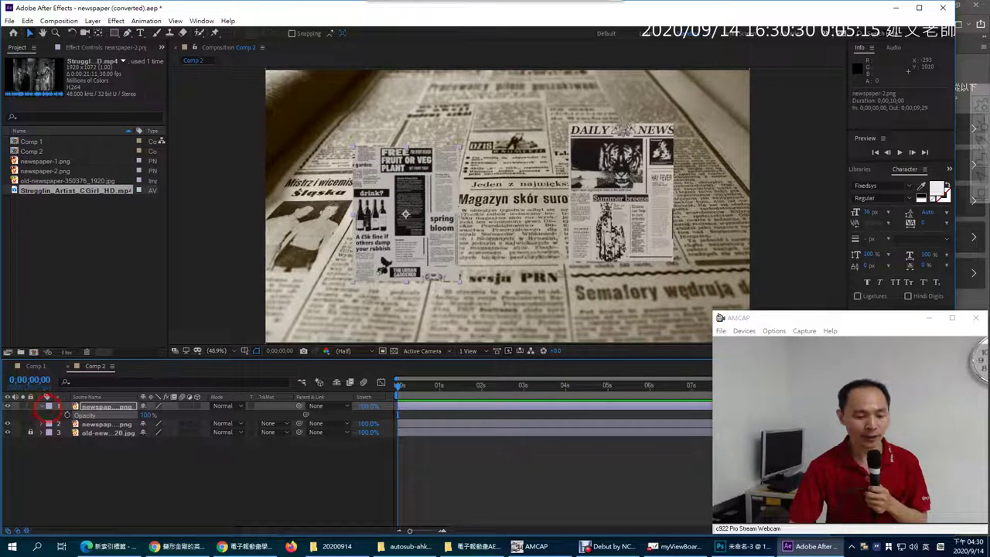
click(42, 407)
click(42, 406)
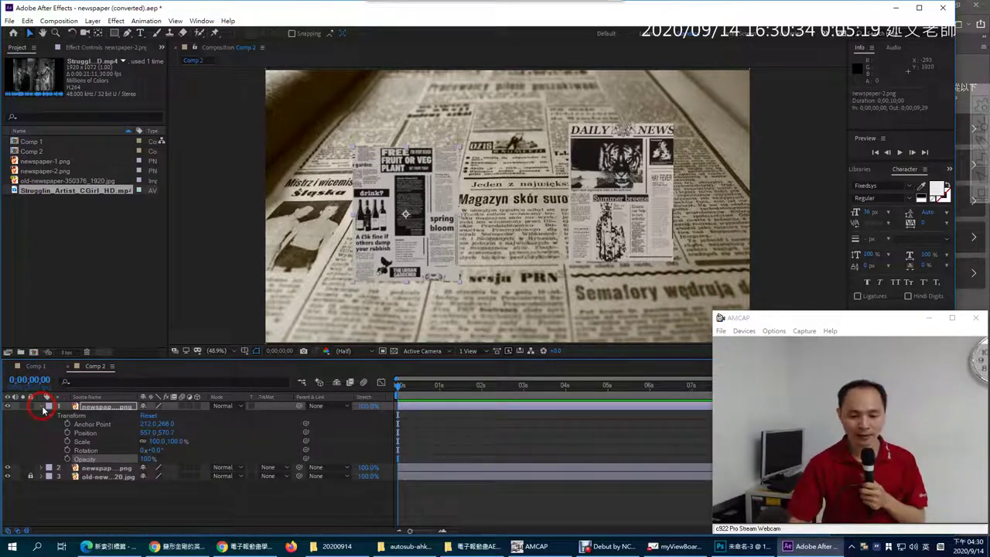
click(87, 435)
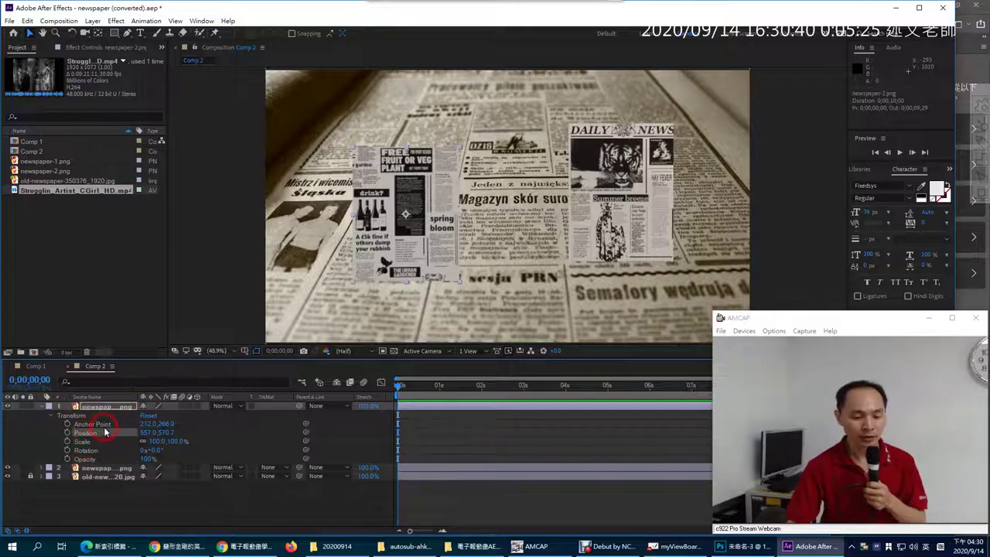
click(103, 426)
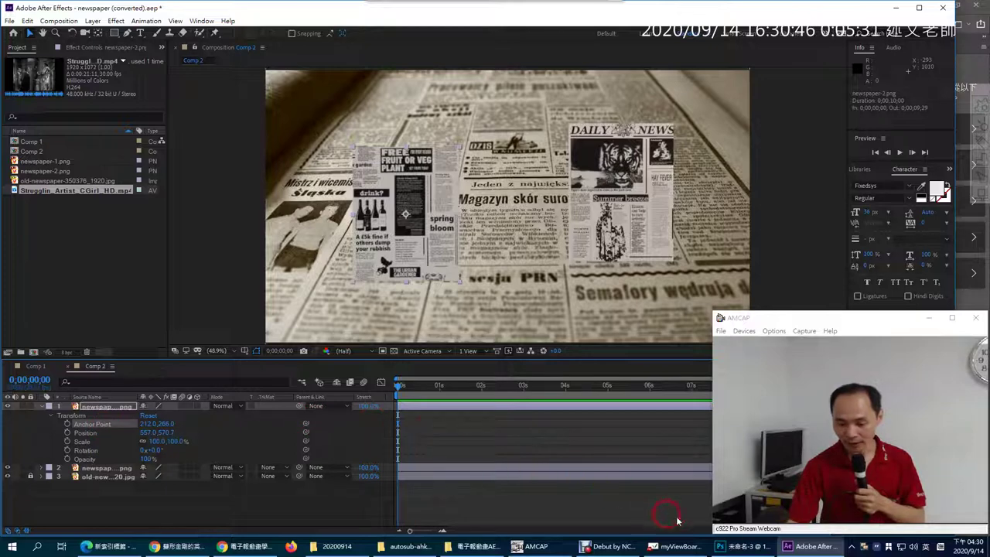
Switch to Photoshop's cat document 未命名-2, shift the floating Layers panel away from the face, and start Free Transform on 圖層 1
click(736, 550)
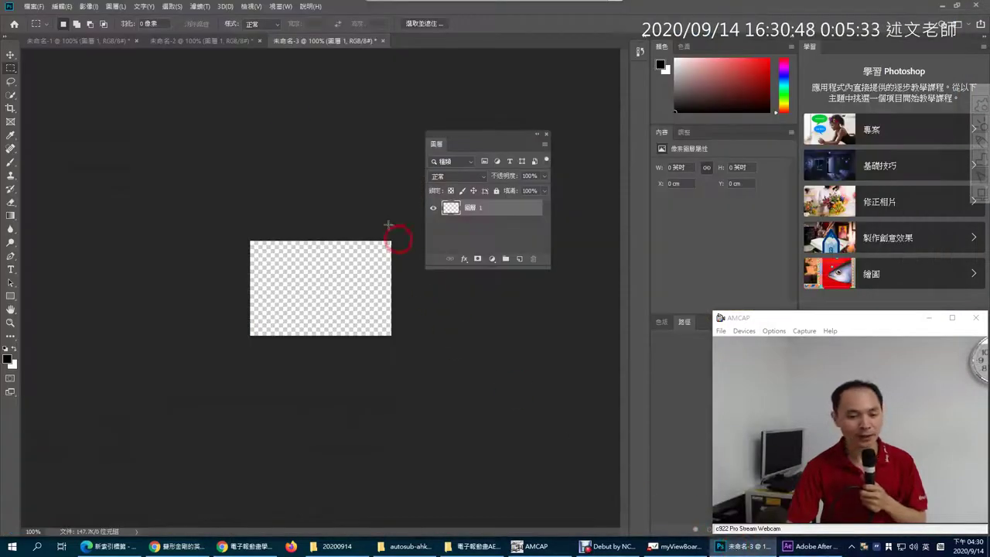
click(180, 41)
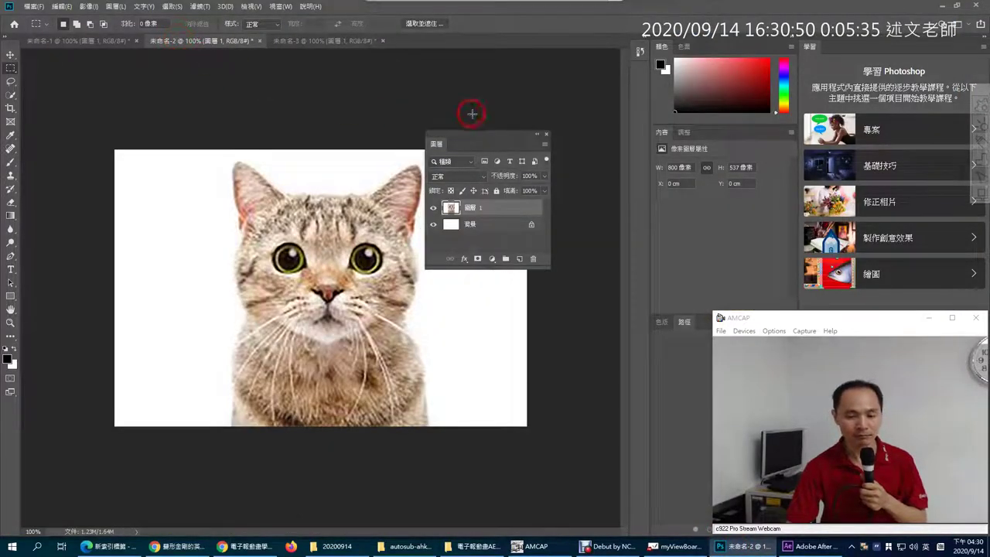
drag(486, 149, 542, 103)
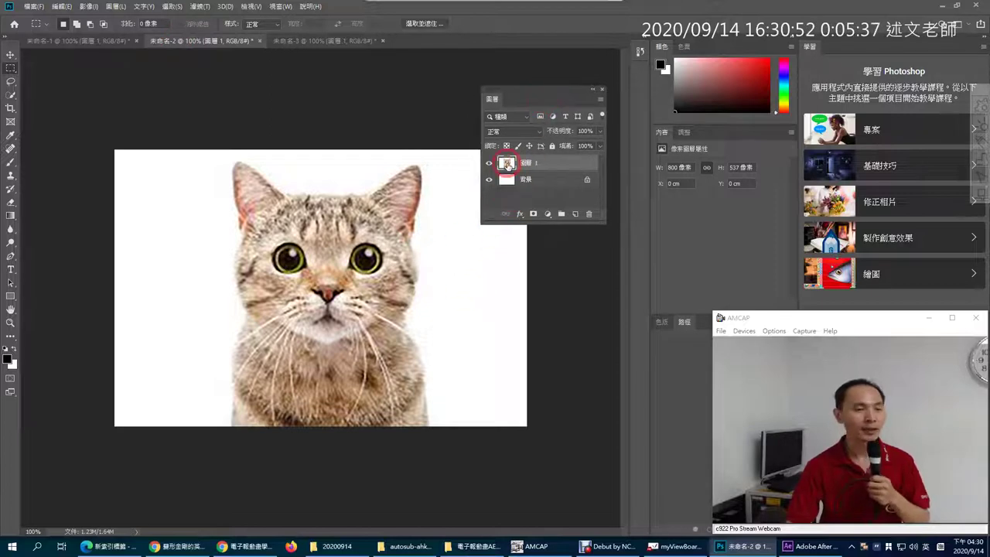
ctrl+click(507, 164)
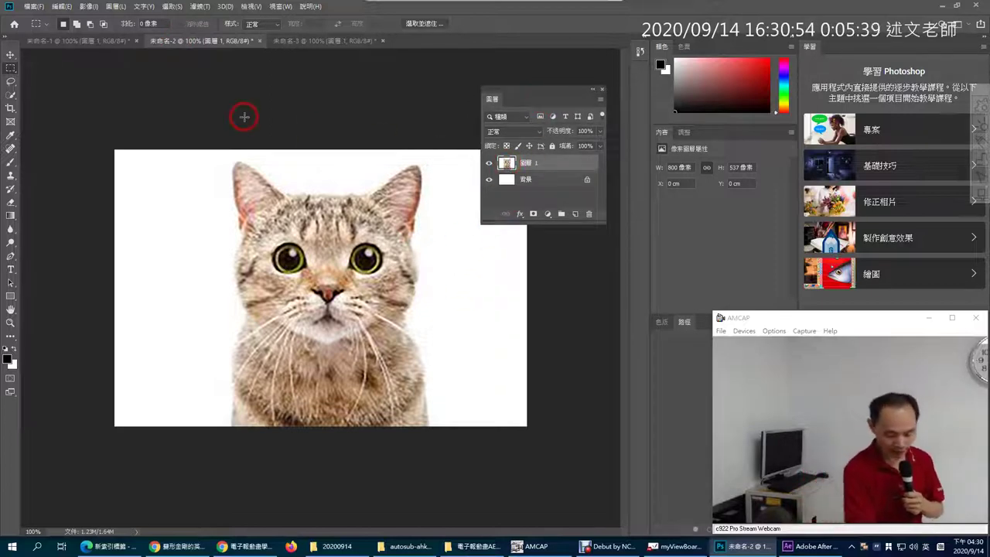
key(ctrl+t)
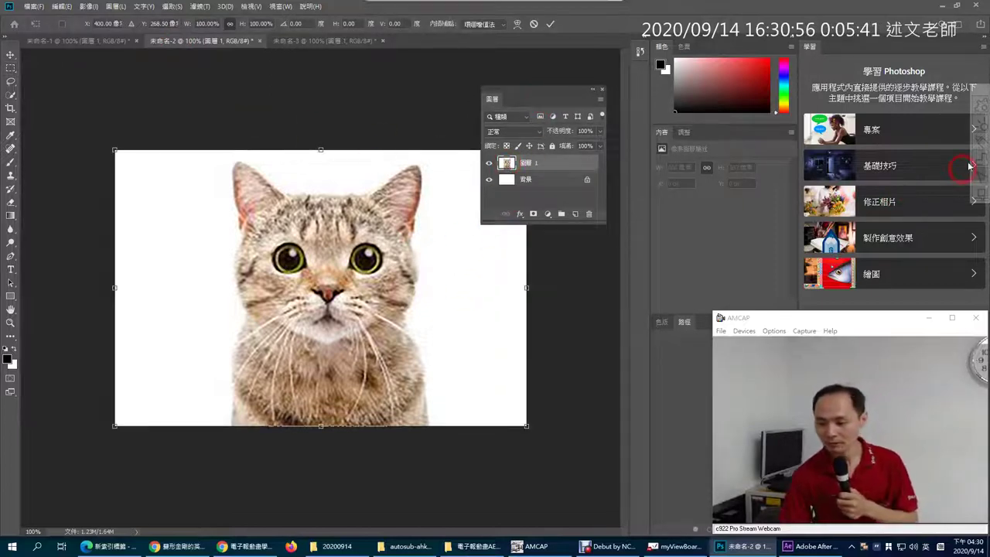
Circle the cat layer's corner and top-edge transform handles, mark its centre with a cross and an arrow, and clear the annotations
mouse_move(111, 165)
mouse_down()
mouse_move(121, 126)
mouse_move(144, 161)
mouse_up()
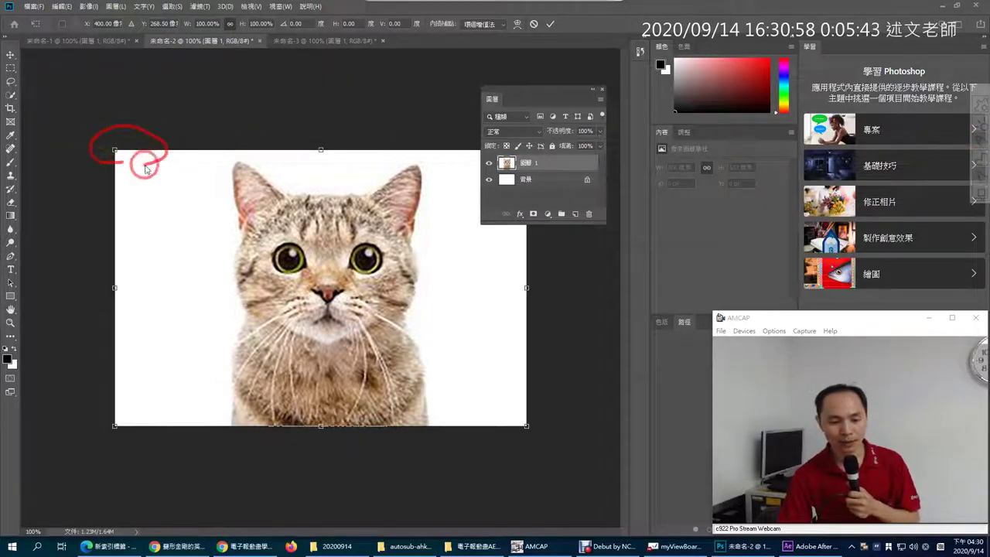
mouse_move(316, 159)
mouse_down()
mouse_move(324, 124)
mouse_move(347, 160)
mouse_move(350, 314)
mouse_move(314, 321)
mouse_move(298, 268)
mouse_move(361, 281)
mouse_move(363, 308)
mouse_move(329, 312)
mouse_move(303, 285)
mouse_move(325, 262)
mouse_move(382, 288)
mouse_move(362, 327)
mouse_move(312, 315)
mouse_move(306, 244)
mouse_move(363, 237)
mouse_move(350, 288)
mouse_up()
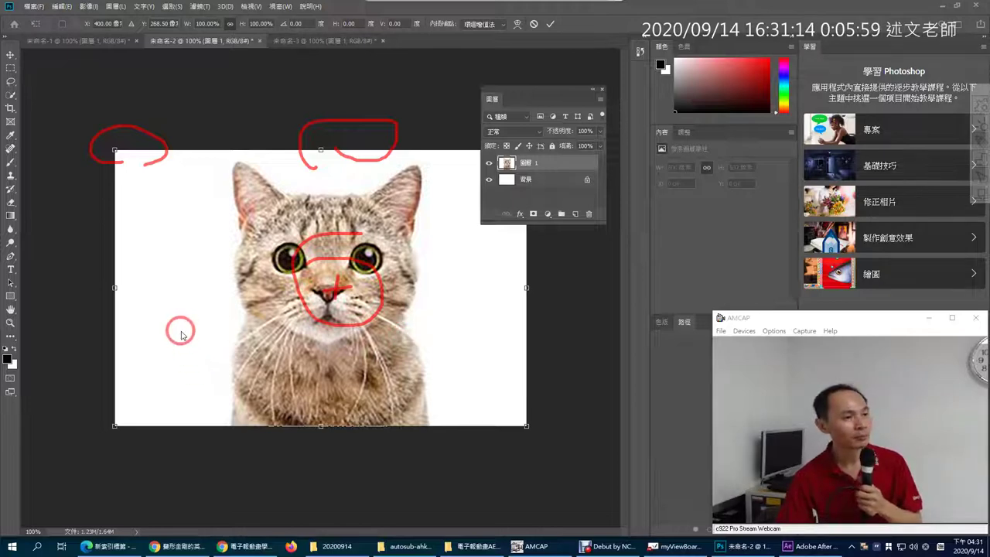
mouse_move(298, 266)
mouse_down()
mouse_move(241, 229)
mouse_move(265, 263)
mouse_move(265, 248)
mouse_move(271, 256)
mouse_move(228, 267)
mouse_up()
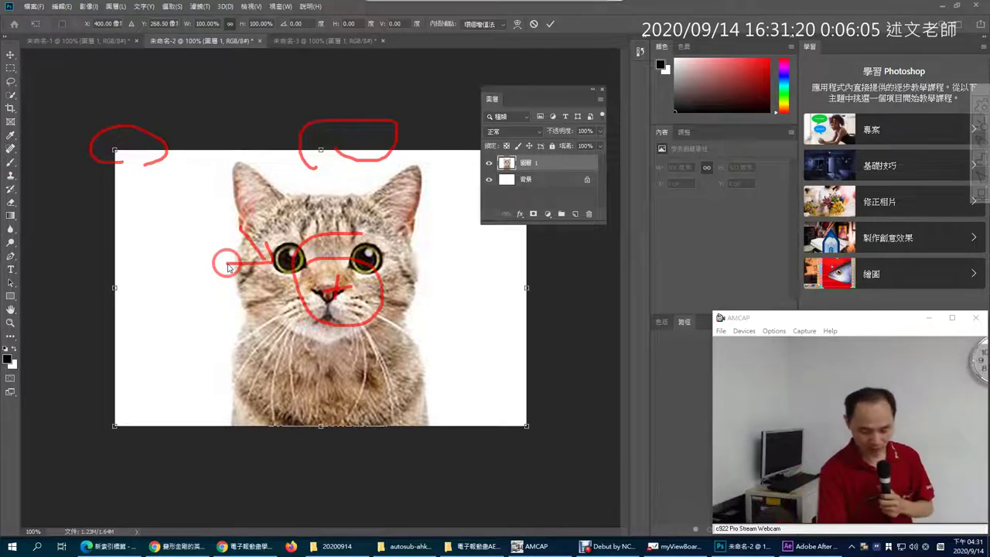
key(e)
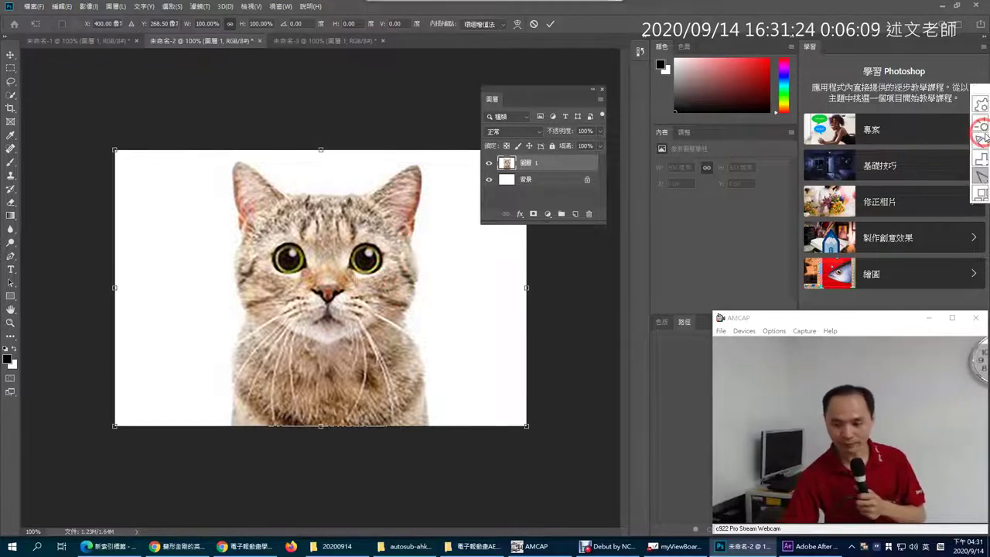
Sketch how the cat image would rotate around a centre anchor and around its upper-left corner, clearing each set of annotations
mouse_move(304, 290)
mouse_down()
mouse_move(344, 287)
mouse_move(331, 307)
mouse_up()
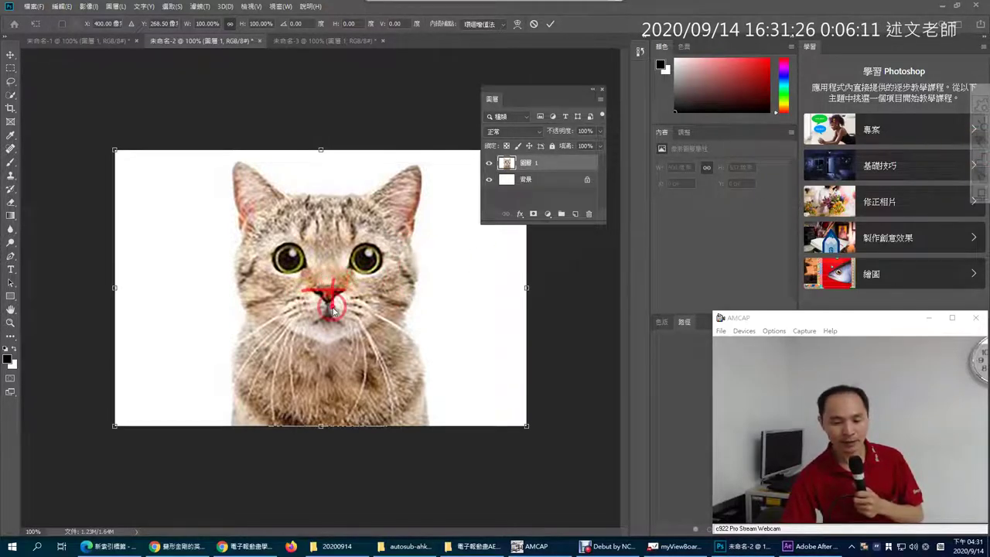
mouse_move(568, 116)
mouse_down()
mouse_move(629, 313)
mouse_move(516, 449)
mouse_move(183, 460)
mouse_move(89, 297)
mouse_move(187, 145)
mouse_move(238, 124)
mouse_up()
right_click(354, 153)
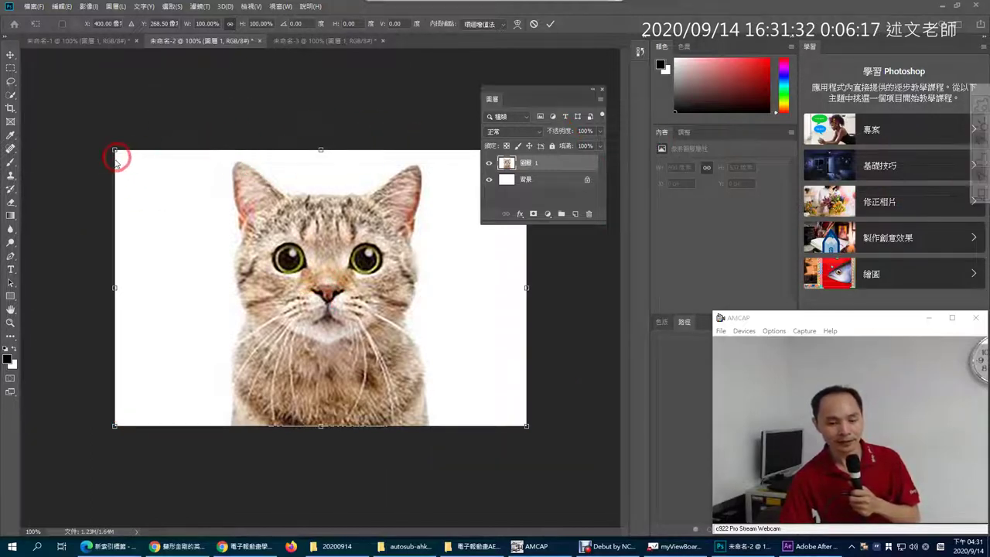
mouse_move(116, 159)
mouse_down()
mouse_move(150, 160)
mouse_move(137, 174)
mouse_move(243, 232)
mouse_move(298, 280)
mouse_up()
mouse_move(548, 228)
mouse_down()
mouse_move(546, 287)
mouse_move(67, 461)
mouse_move(3, 349)
mouse_move(34, 66)
mouse_up()
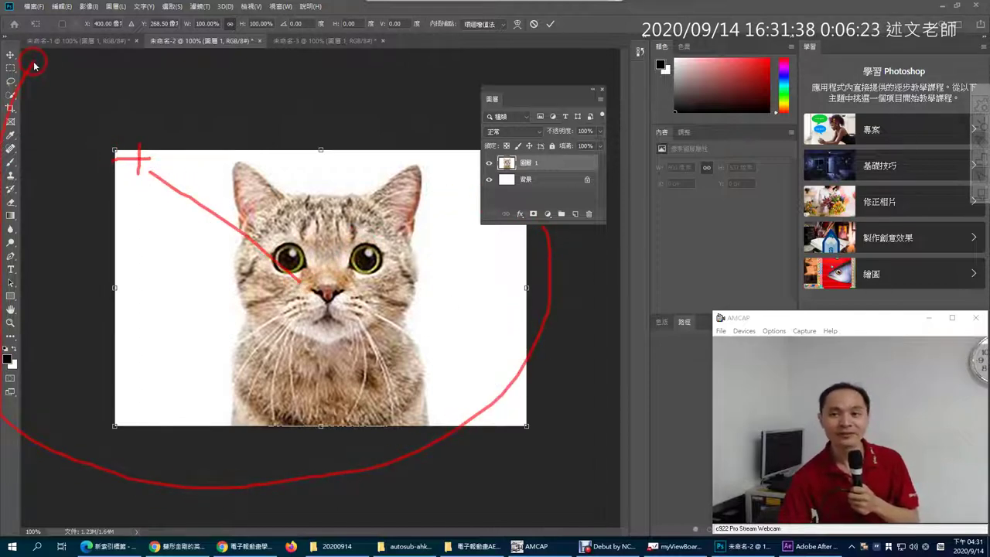
right_click(177, 95)
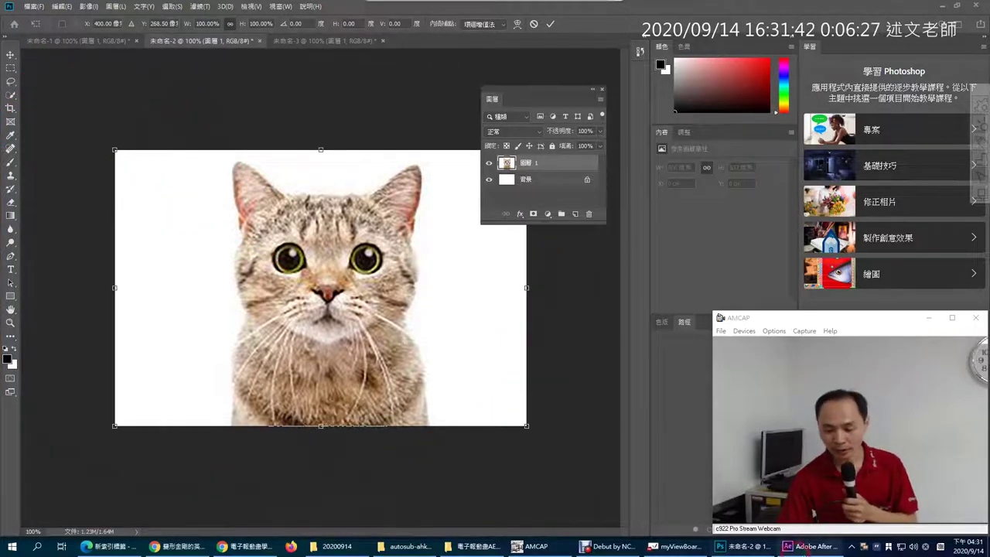
Switch back to After Effects and scrub Comp 2's current time to 0;00;01;16 and 0;00;01;01, returning it to 0;00;00;00
click(819, 547)
click(539, 380)
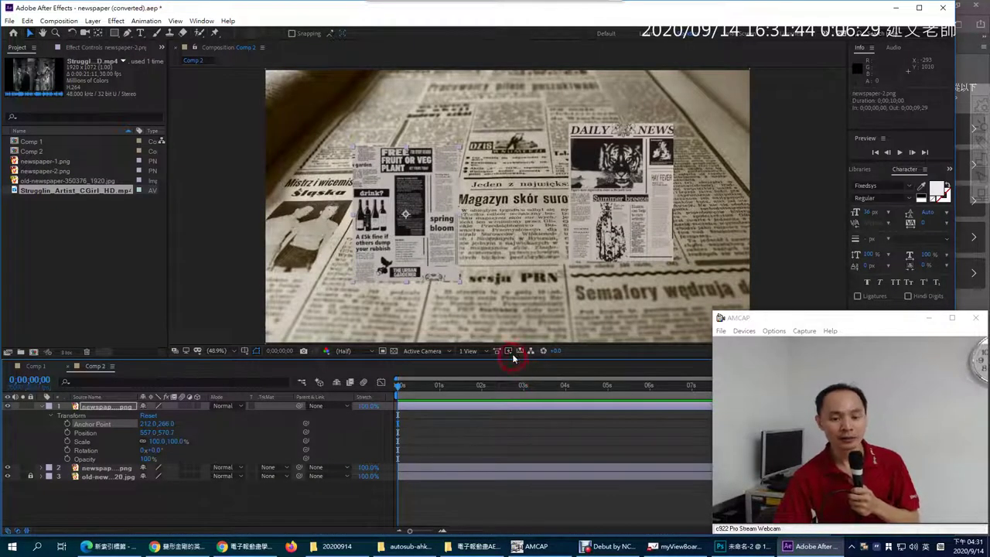
click(409, 250)
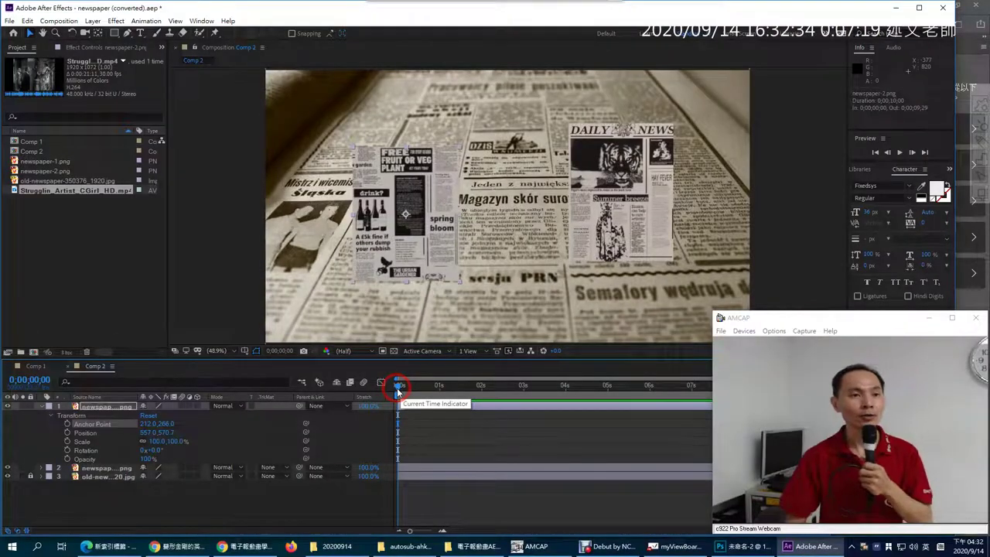
drag(398, 389, 462, 392)
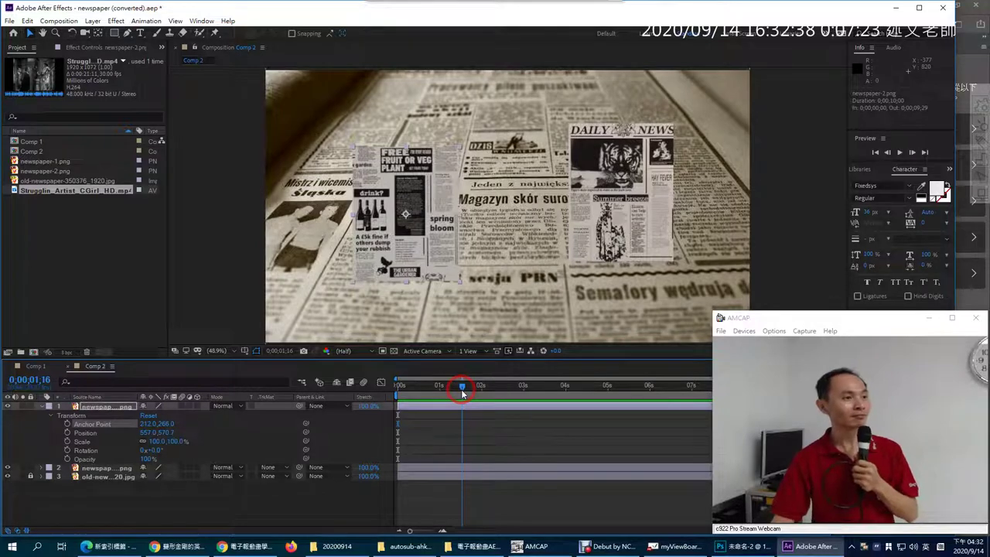
drag(453, 387, 442, 410)
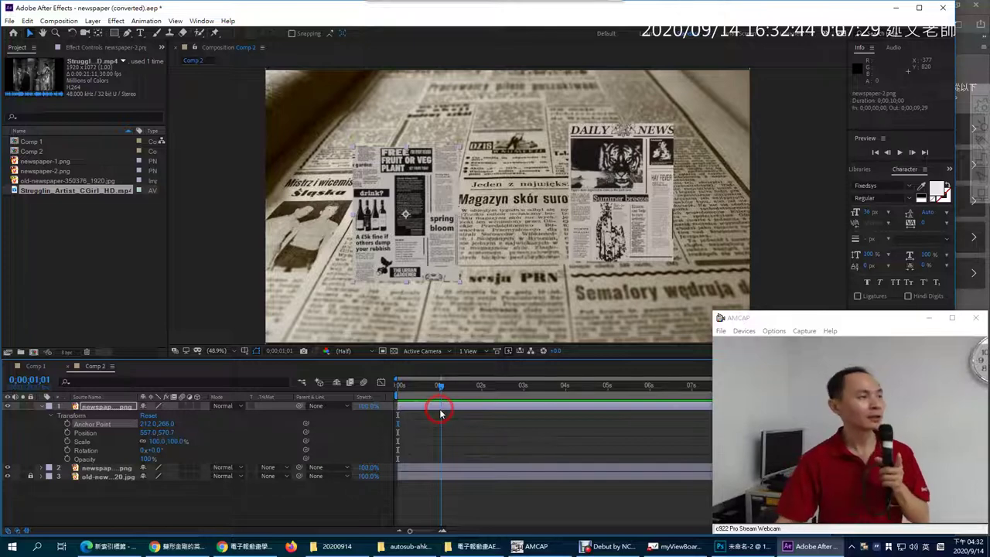
key(ctrl+v)
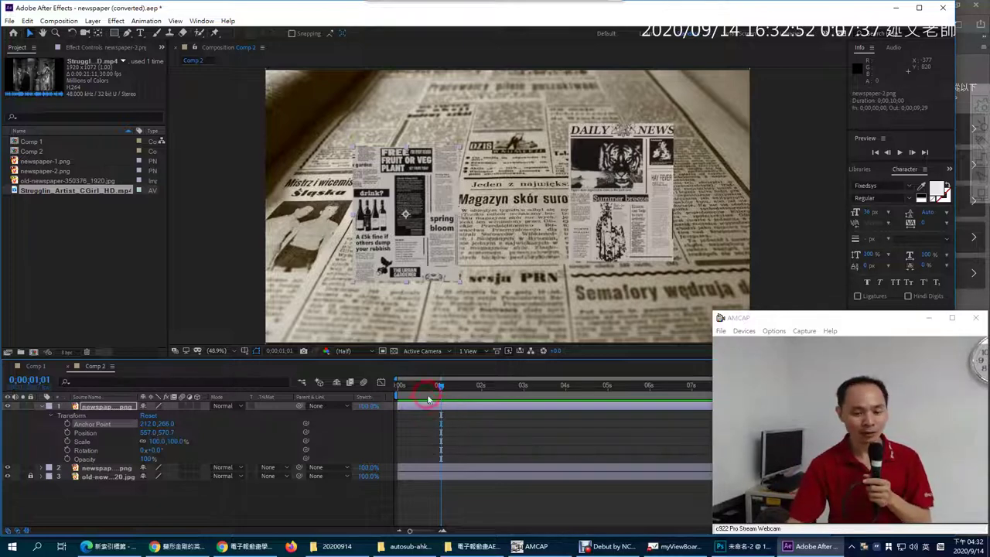
drag(443, 384, 394, 364)
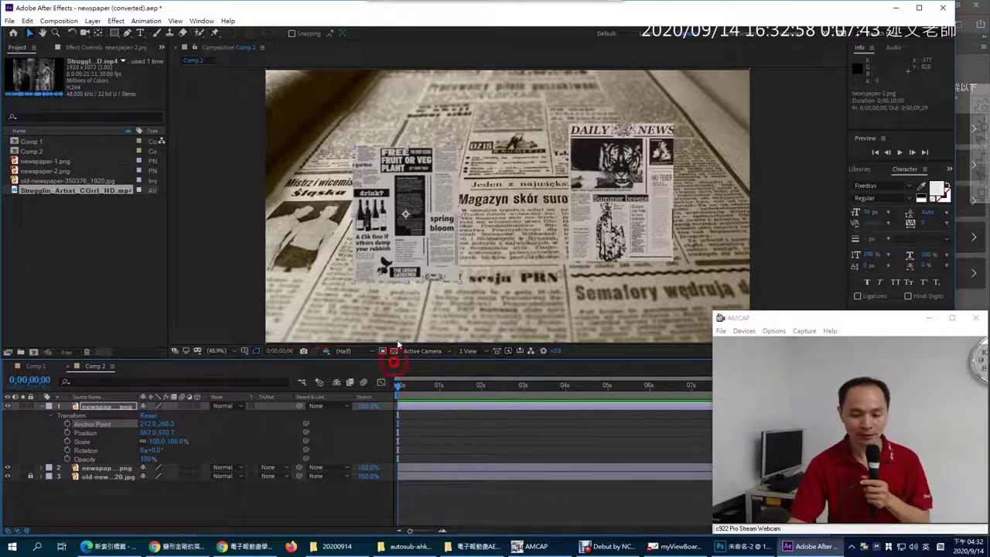
Move the top newspaper clipping off the composition's left side to position -451.0, 550.7, viewing the composition at 25%
click(489, 195)
scroll(489, 195, down, 2)
scroll(489, 195, up, 2)
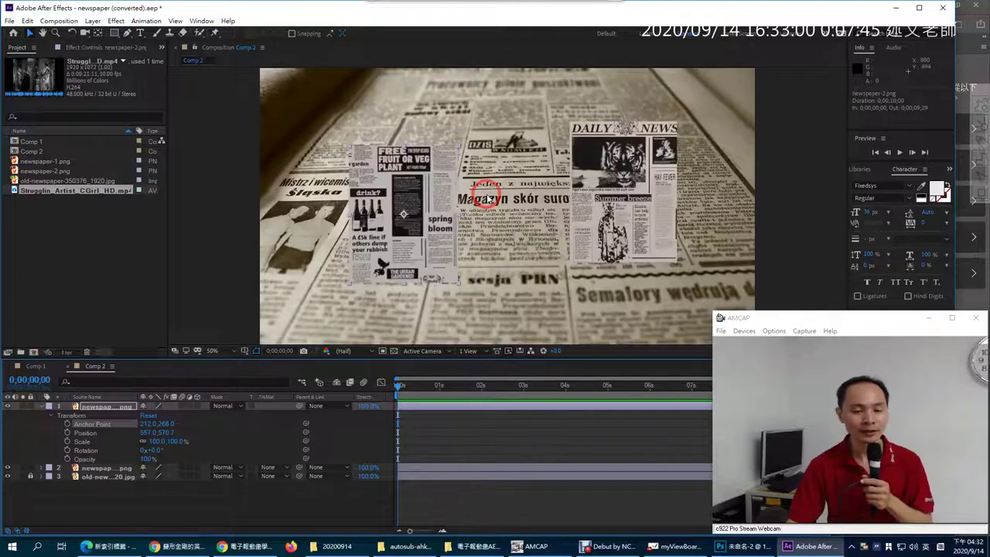
scroll(489, 195, down, 2)
drag(471, 221, 332, 226)
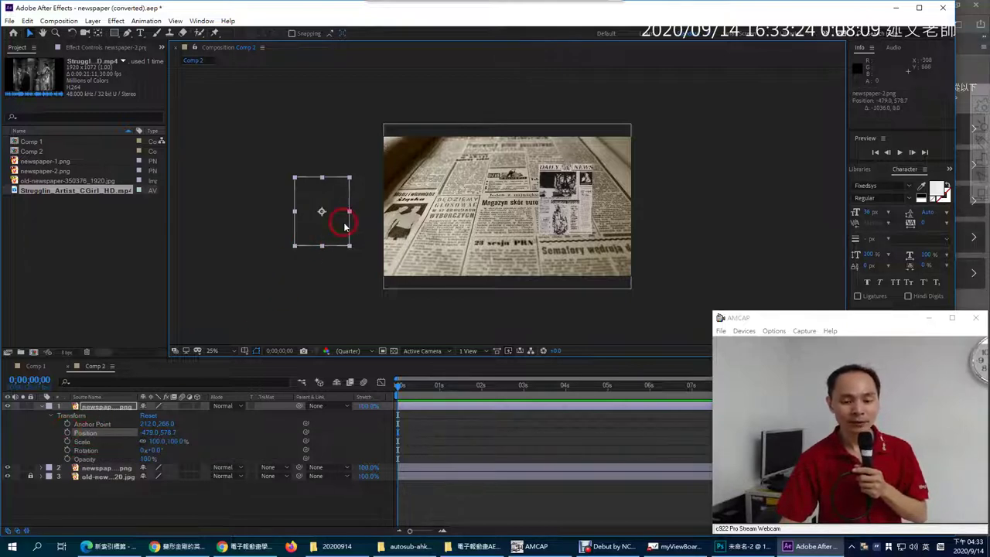
drag(332, 222, 329, 248)
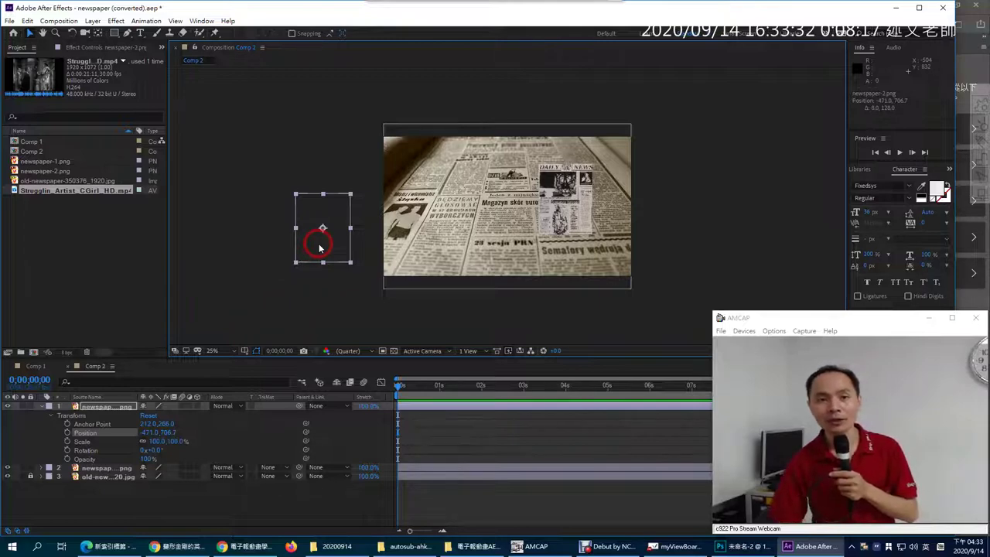
drag(319, 246, 321, 224)
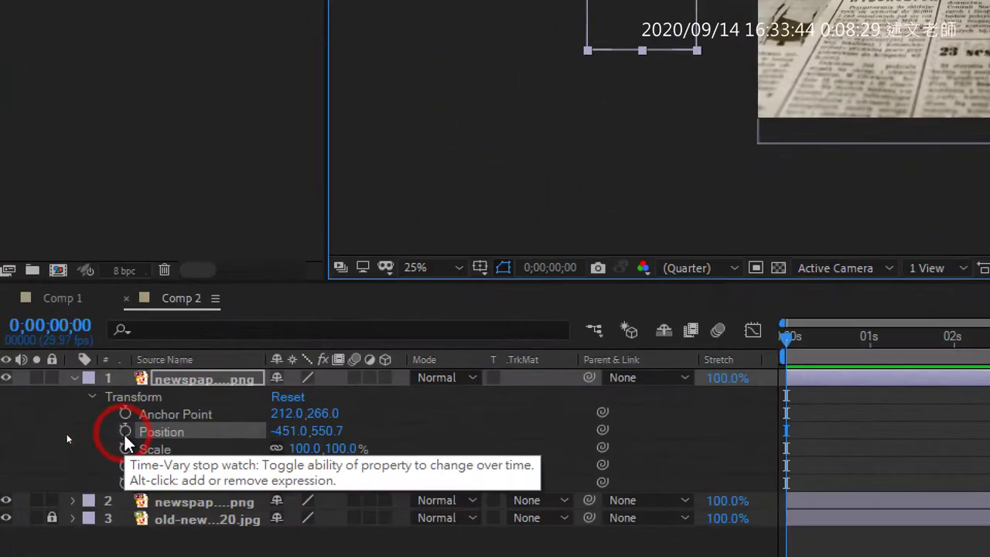
Enable Position keyframing for the top newspaper layer at 0;00;00;00 and advance the current time to 0;00;02;29
click(124, 431)
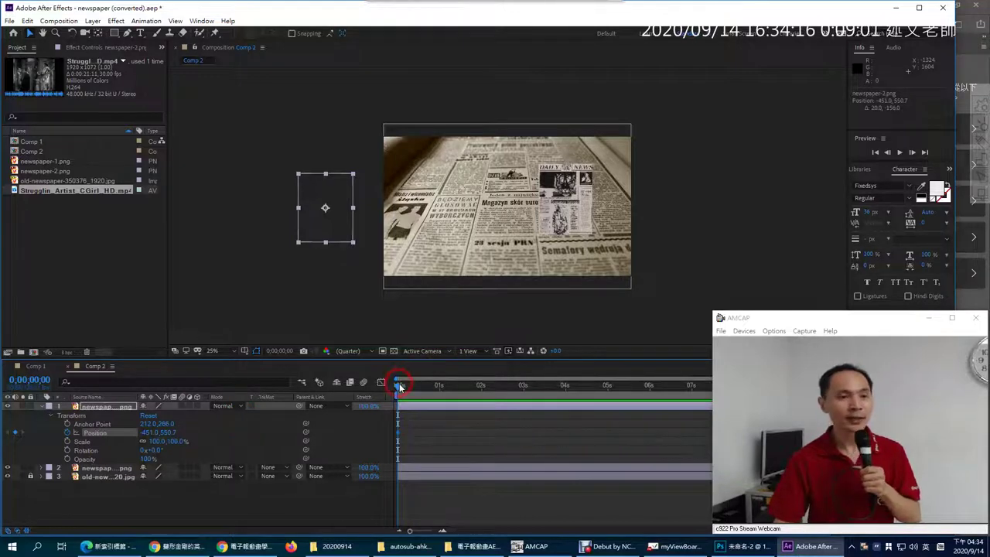
drag(399, 387, 523, 405)
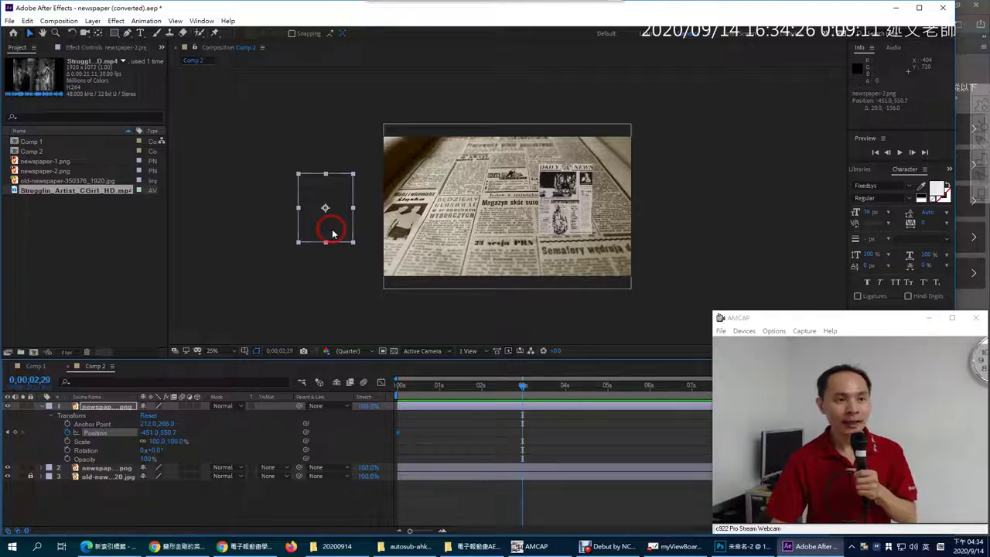
click(93, 431)
click(342, 220)
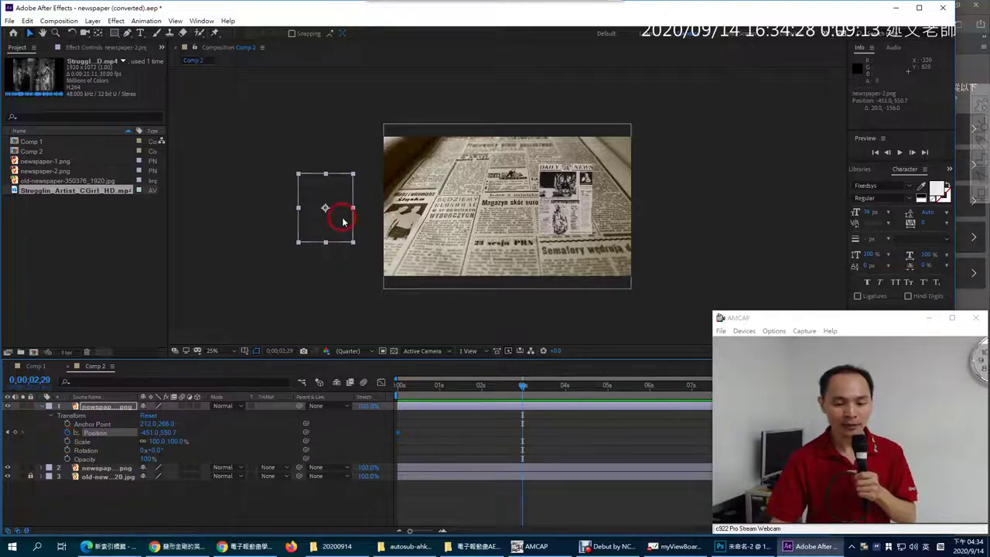
Move the clipping into the frame to position 625.0, 542.7 at 0;00;02;29, and review the slide, ending at 0;00;00;00
drag(343, 220, 480, 219)
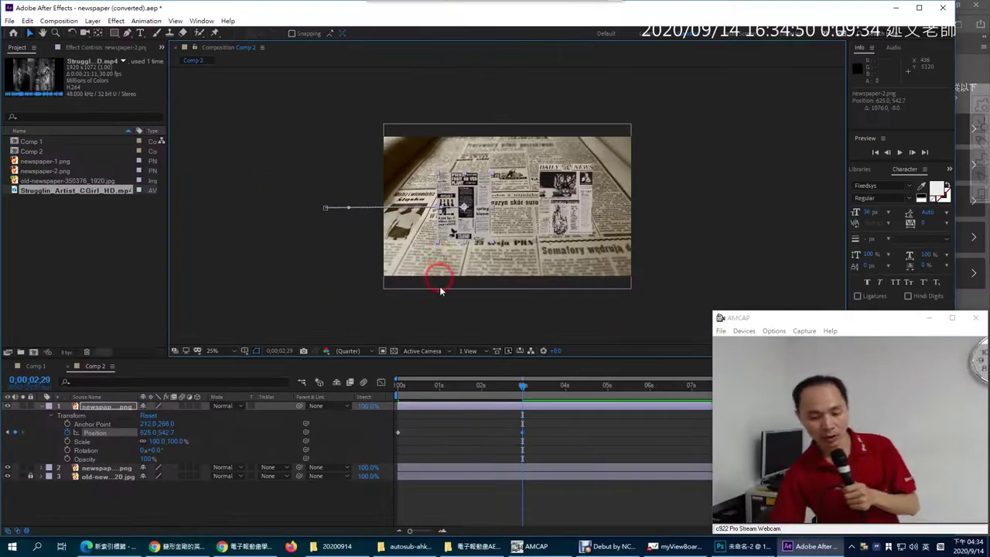
drag(402, 387, 342, 393)
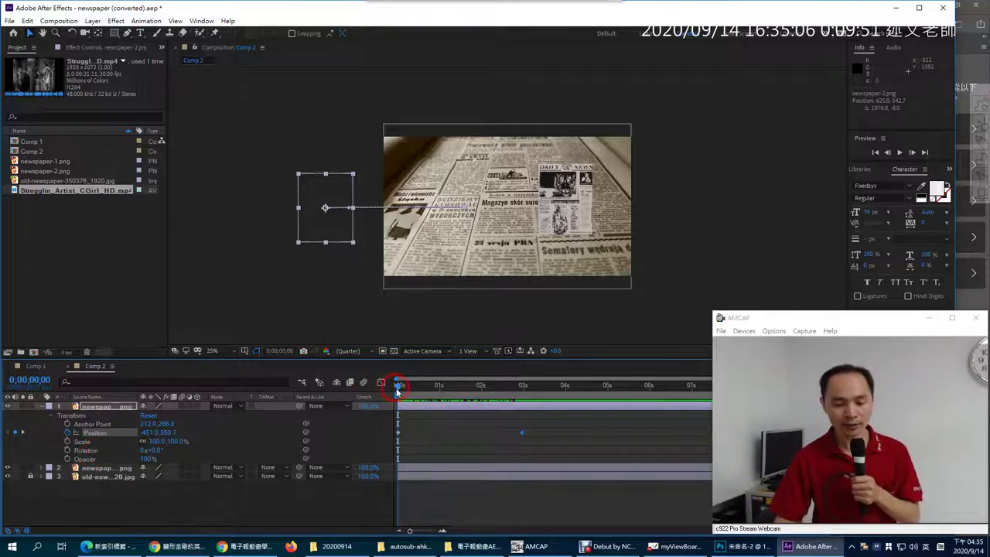
mouse_move(398, 394)
mouse_down()
mouse_move(469, 385)
mouse_move(387, 394)
mouse_up()
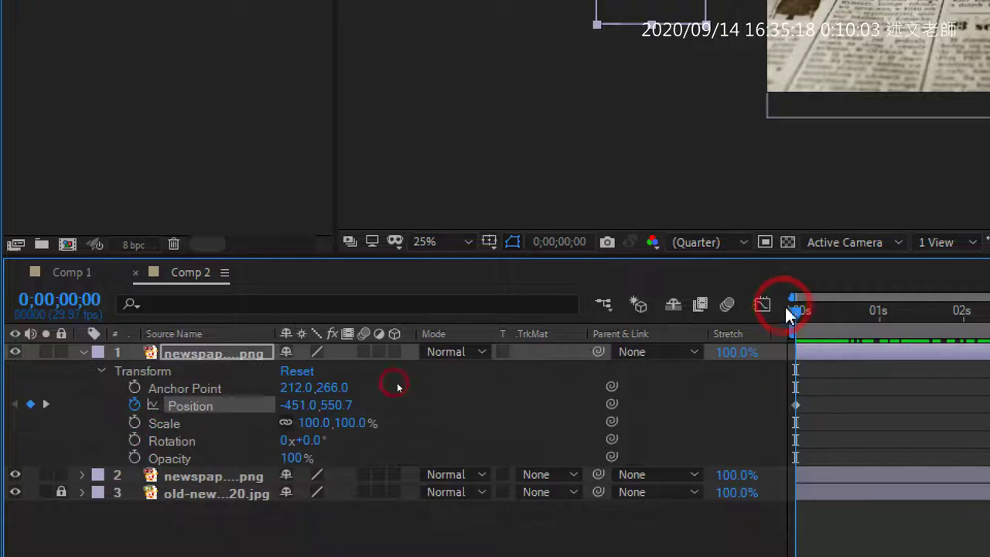
Enable Rotation keyframing for the clipping at 0;00;01;09 and set its Rotation to 1x+0.0° at 0;00;02;11
drag(800, 306, 899, 311)
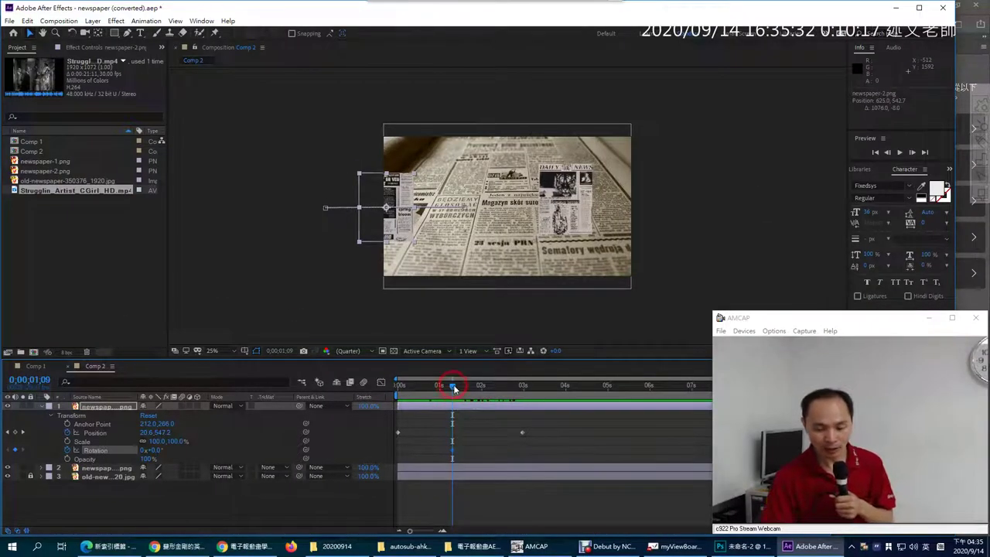
drag(453, 387, 499, 396)
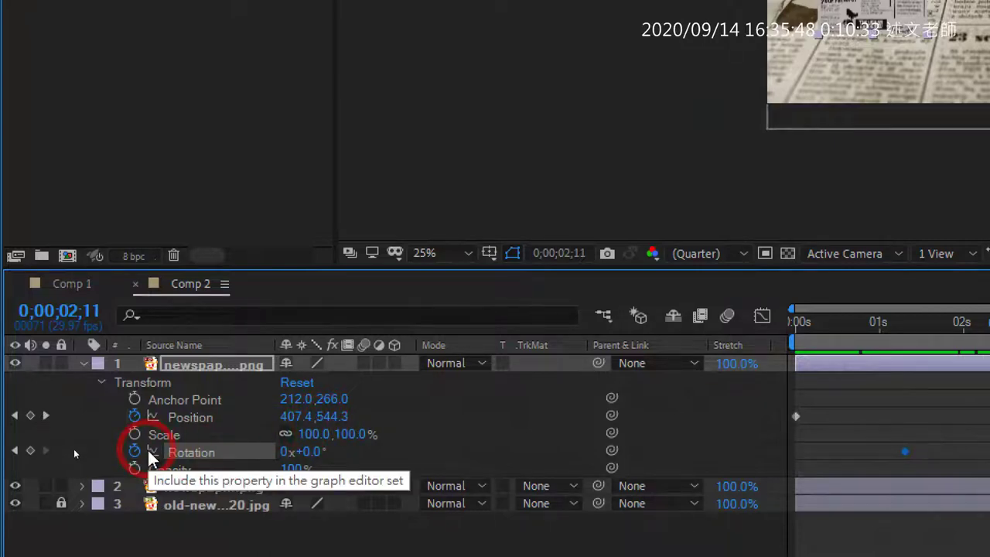
click(312, 452)
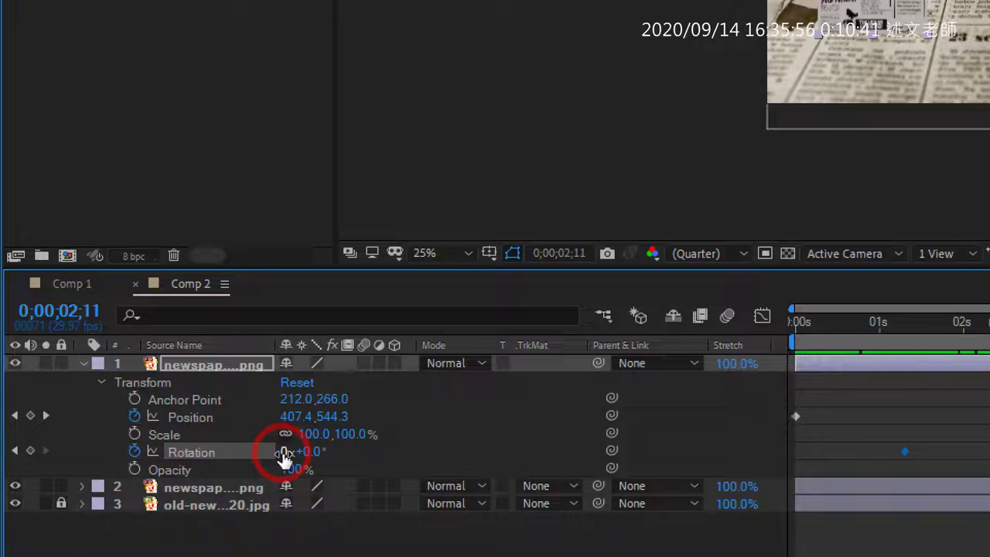
click(301, 453)
click(285, 454)
text(1)
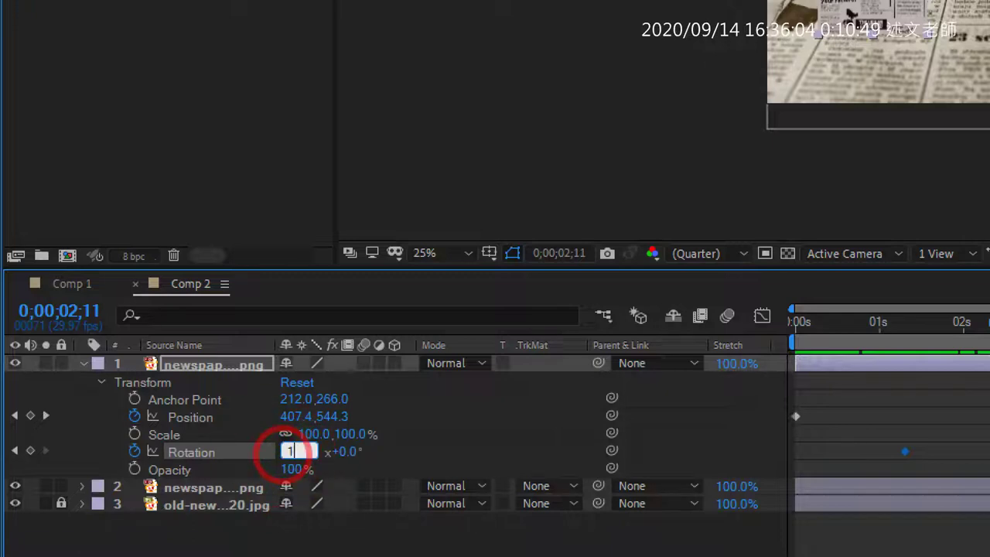
key(Return)
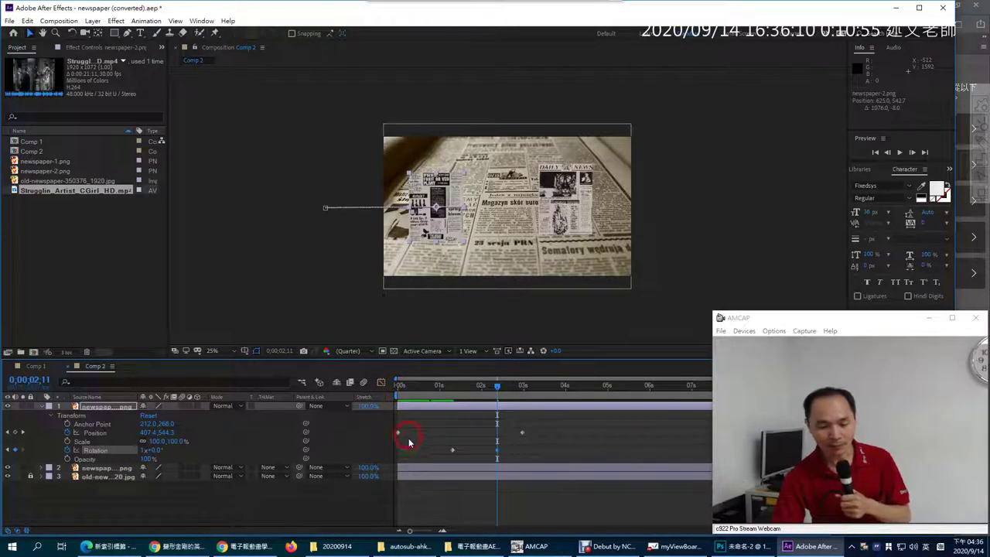
Scrub Comp 2 from the start to 0;00;02;26 to review the clipping's slide and rotation
drag(397, 385, 517, 403)
click(524, 457)
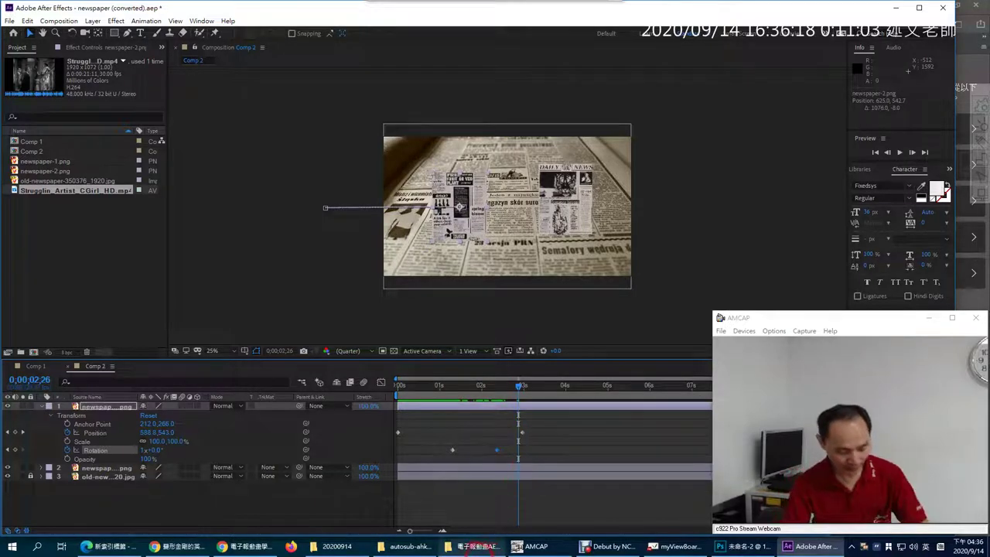
click(468, 550)
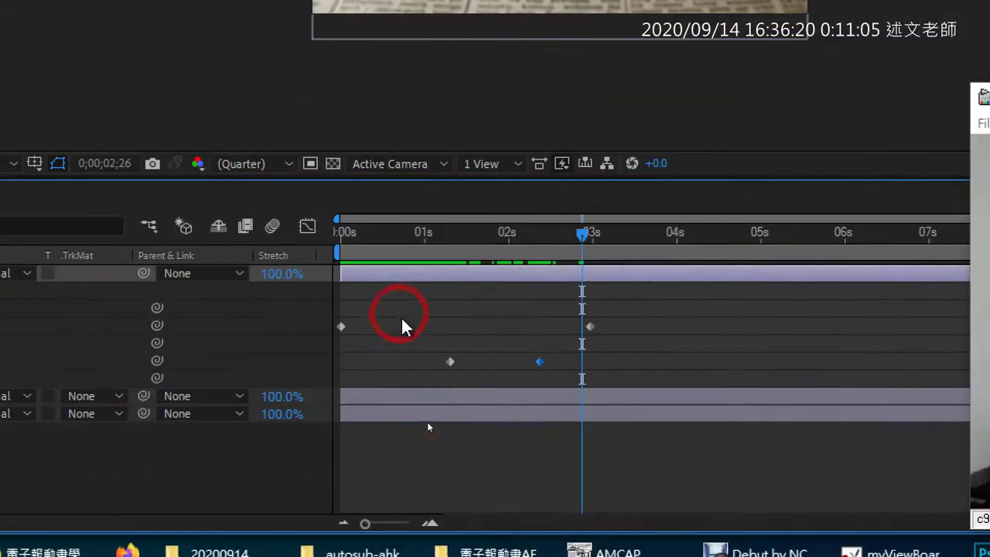
click(460, 378)
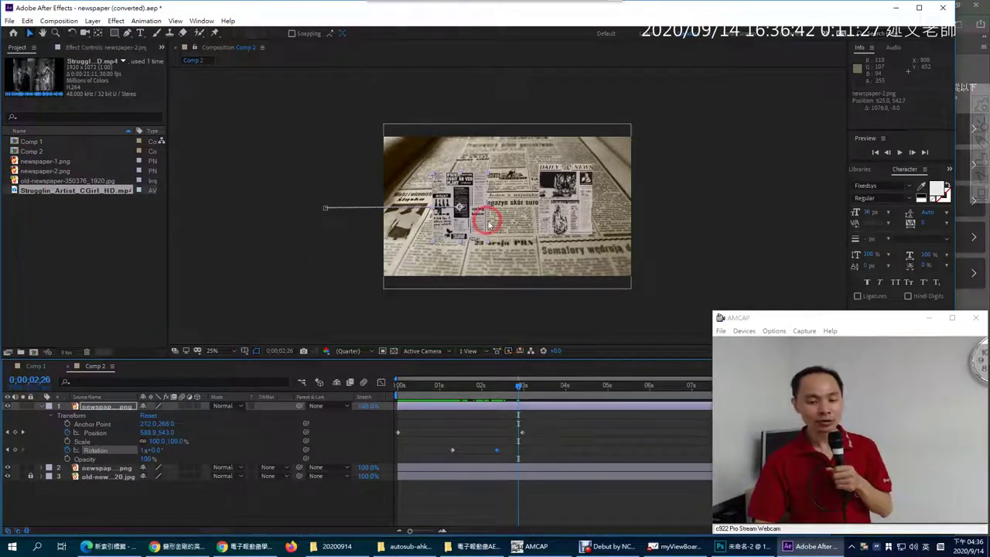
key(period)
key(comma)
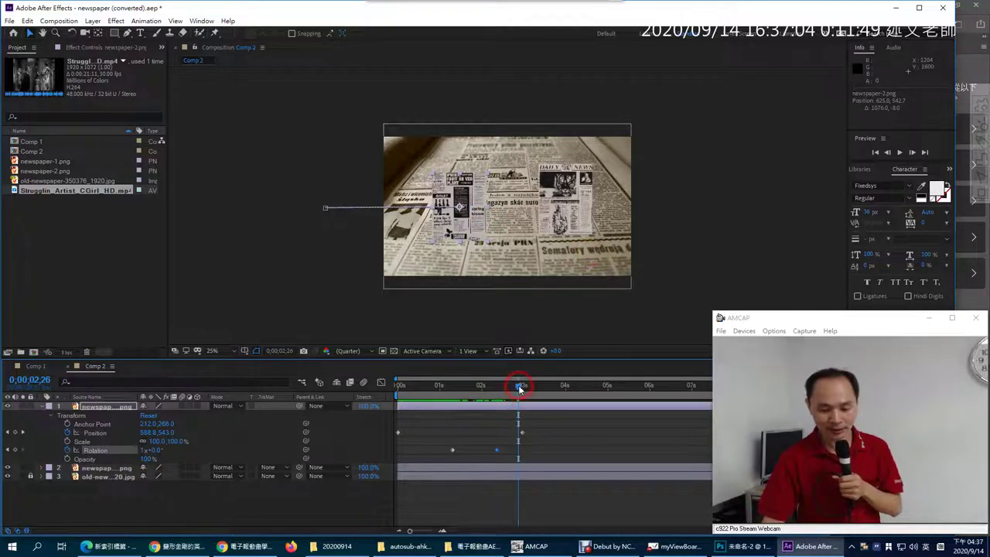
Return the current time to 0;00;00;00, enable Opacity keyframing for the clipping and set its Opacity to 0%
drag(518, 388, 379, 409)
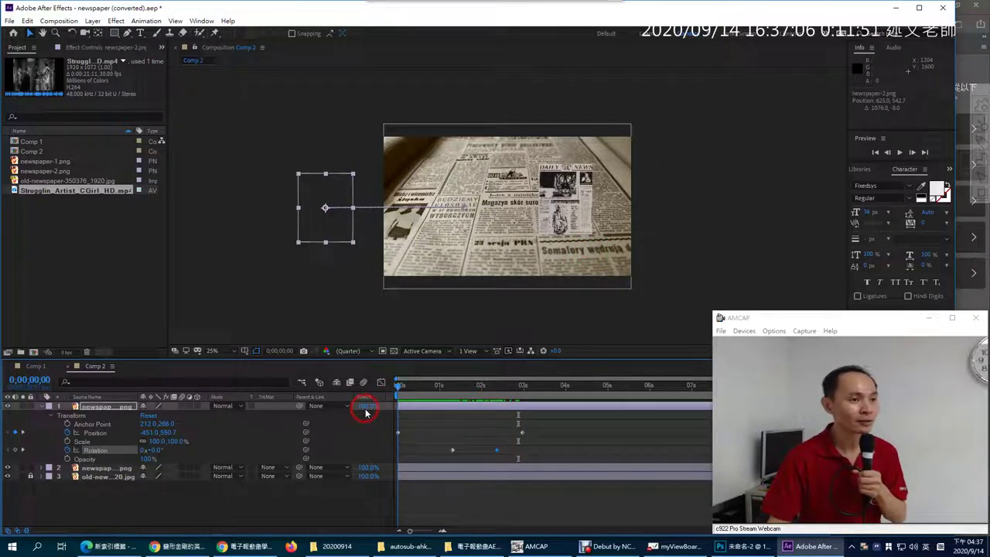
click(68, 459)
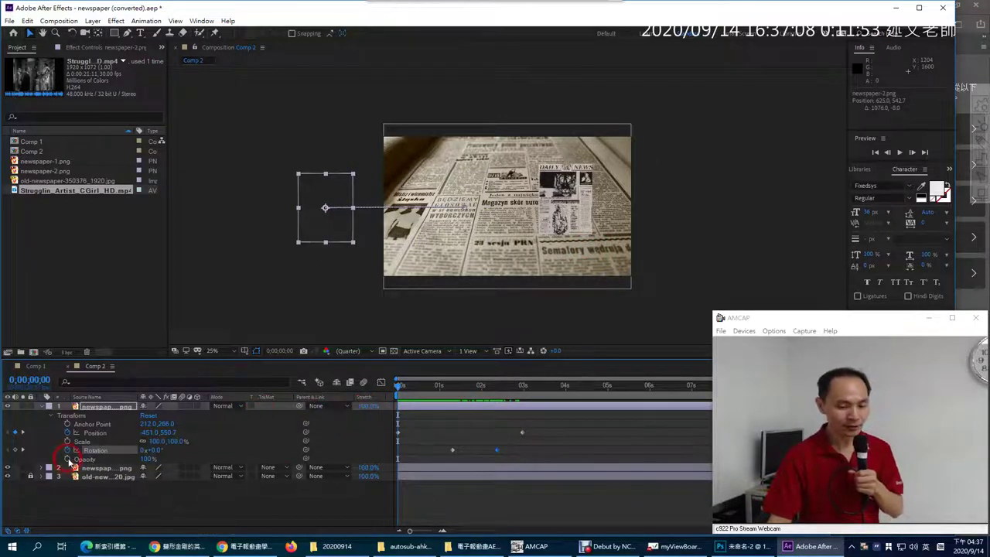
click(68, 460)
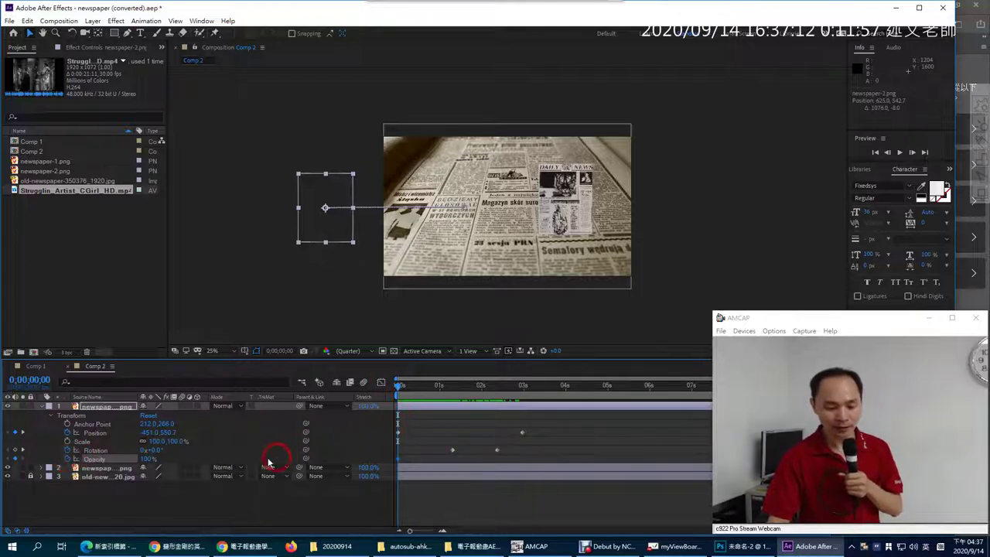
click(147, 458)
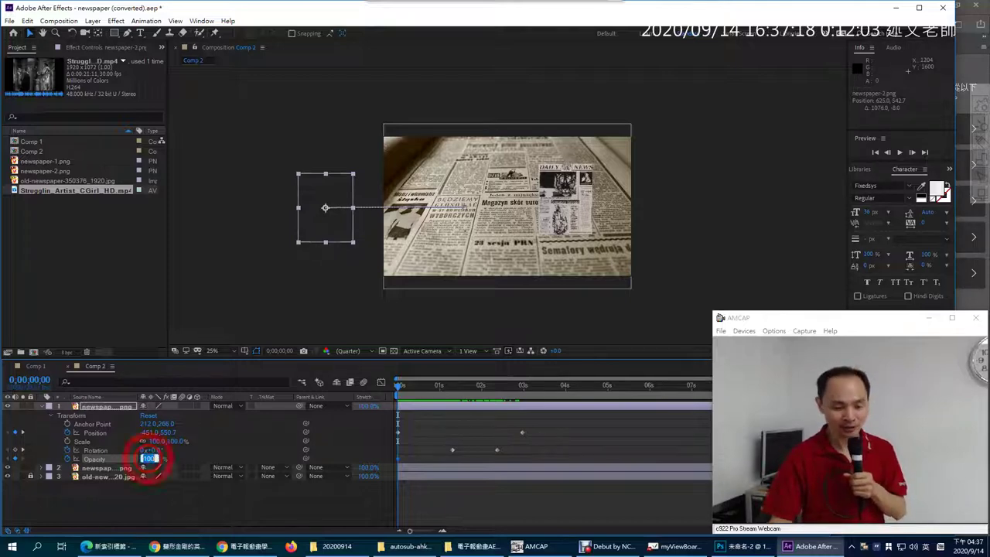
text(0)
key(Return)
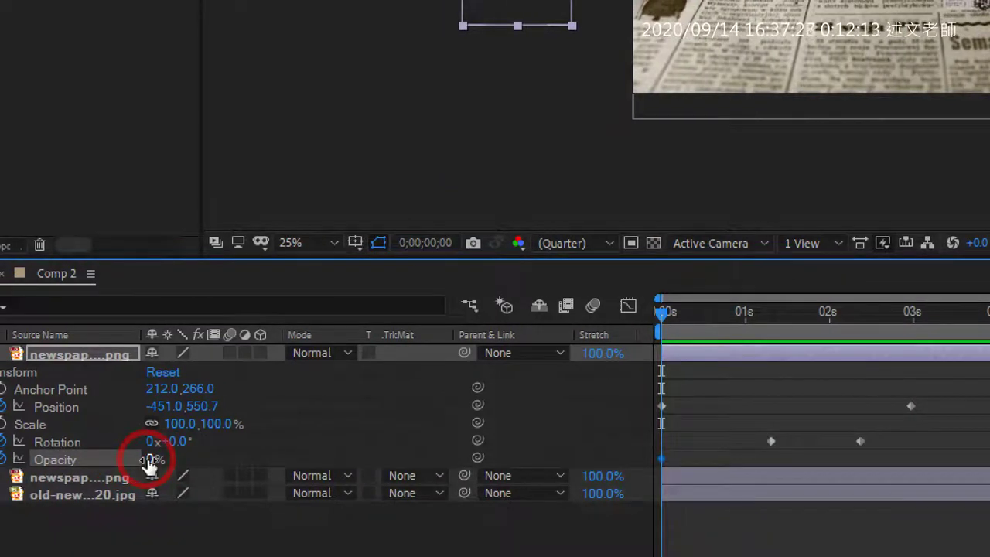
Try raising the clipping's Opacity at 0;00;00;00 to 66%
drag(149, 462, 0, 464)
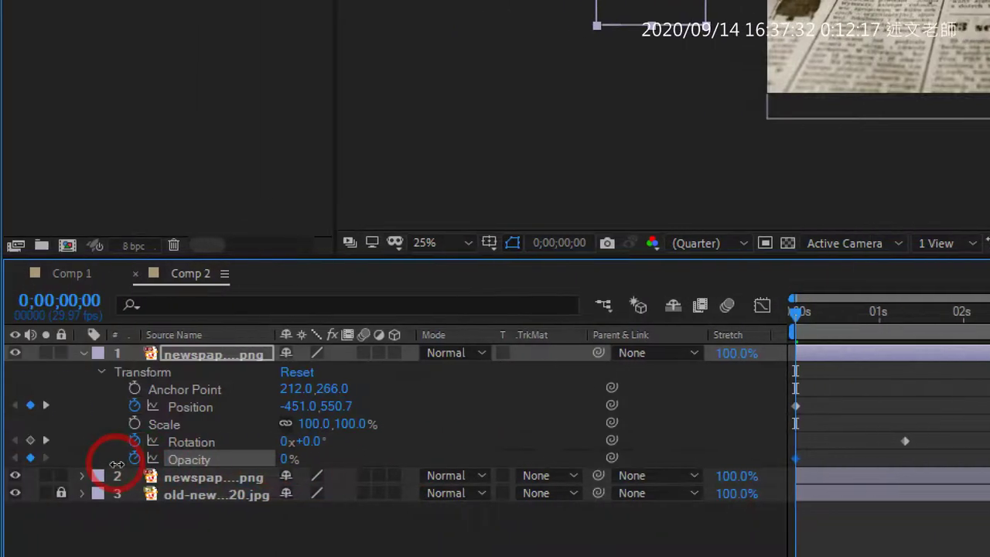
click(366, 457)
drag(283, 461, 349, 454)
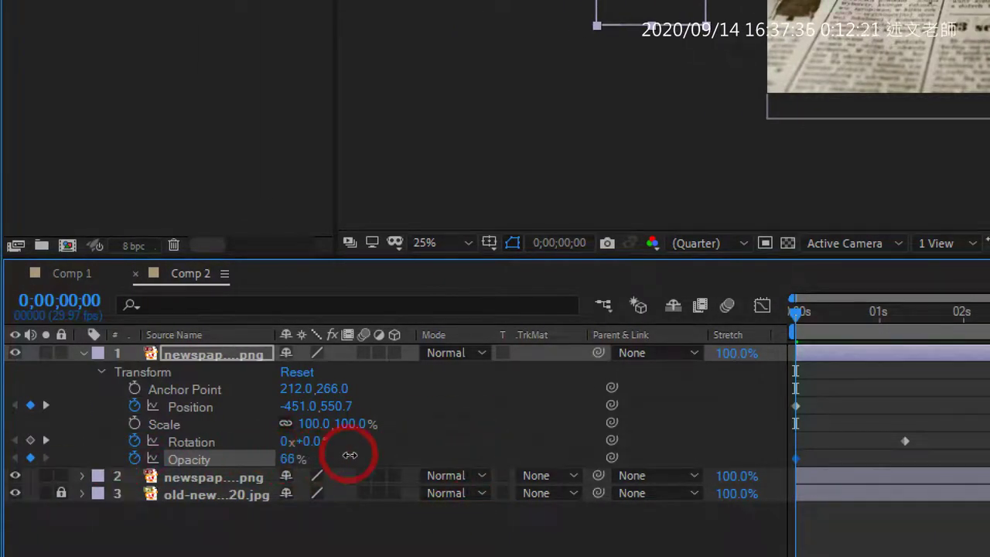
click(283, 459)
click(284, 460)
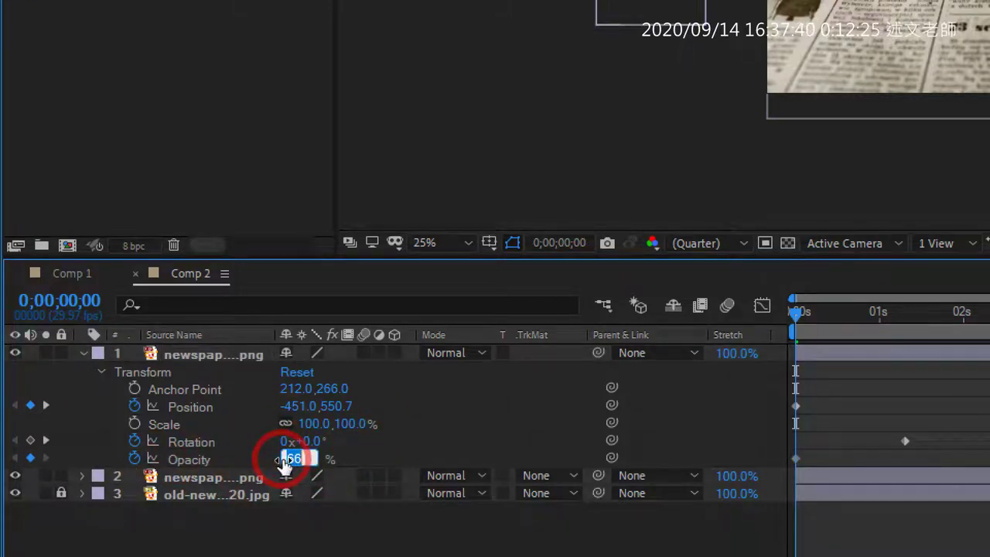
click(332, 459)
click(292, 463)
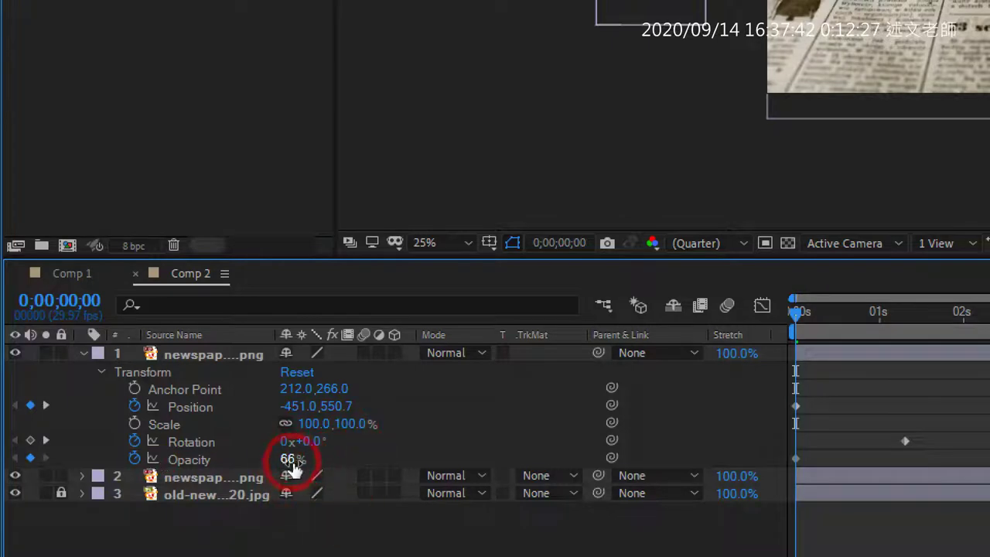
Reduce the clipping's Opacity at 0;00;00;00 to 8%
drag(293, 465, 239, 475)
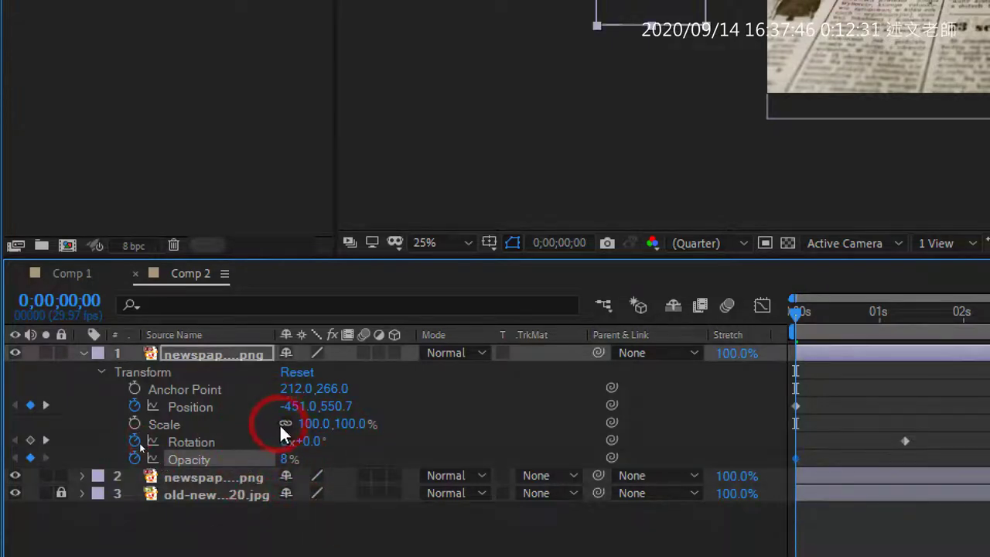
click(318, 442)
click(259, 434)
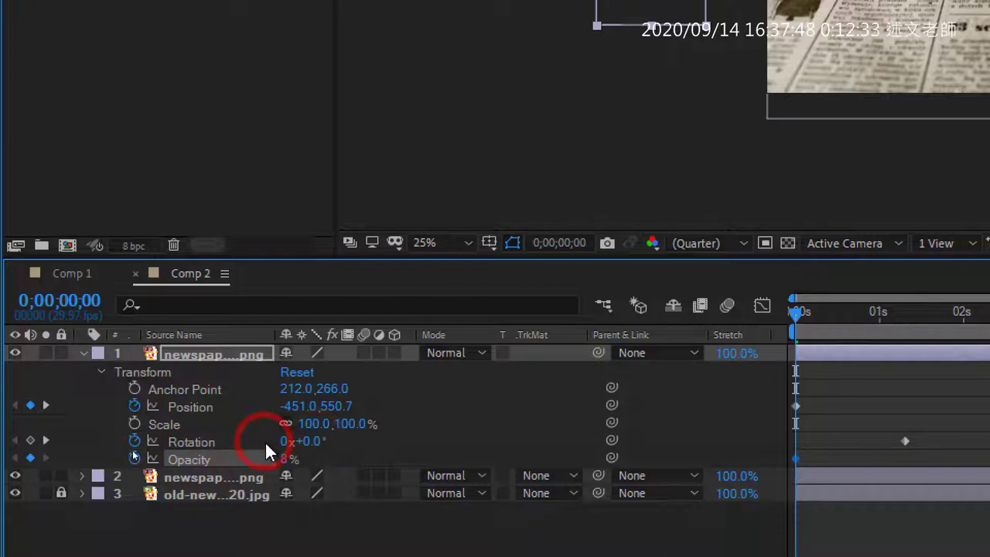
click(288, 443)
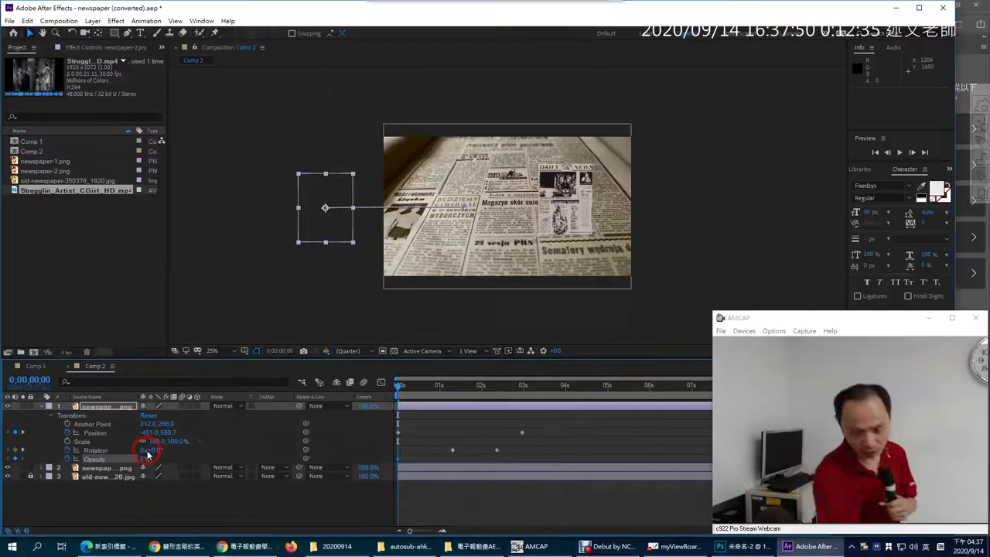
Set the clipping's Opacity to 100% at 0;00;02;29 and scrub from the start to 0;00;03;01 to review the fade-in
click(849, 315)
drag(426, 389, 516, 401)
click(857, 333)
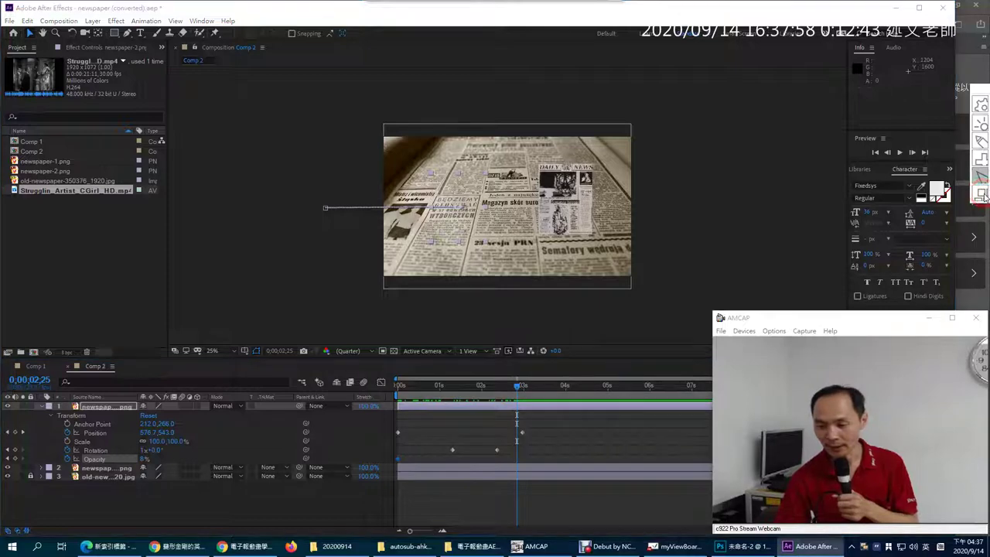
key(shift)
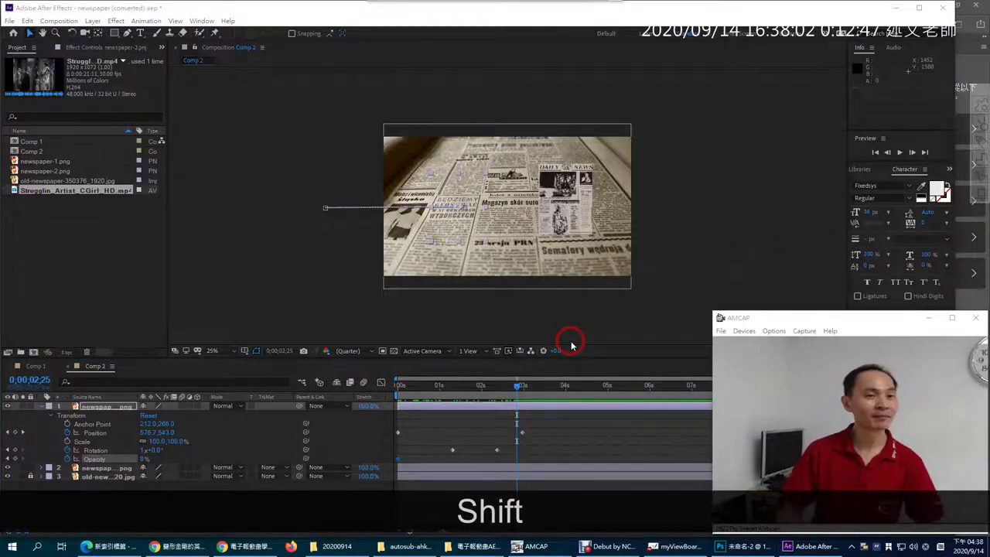
mouse_move(515, 386)
mouse_down()
mouse_move(446, 402)
mouse_move(525, 385)
mouse_up()
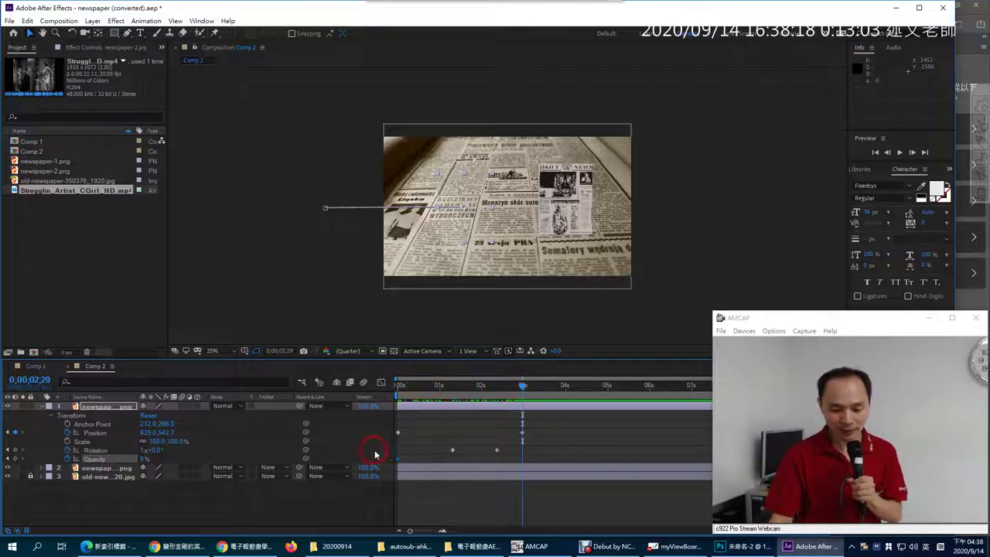
drag(143, 459, 316, 460)
drag(400, 392, 525, 400)
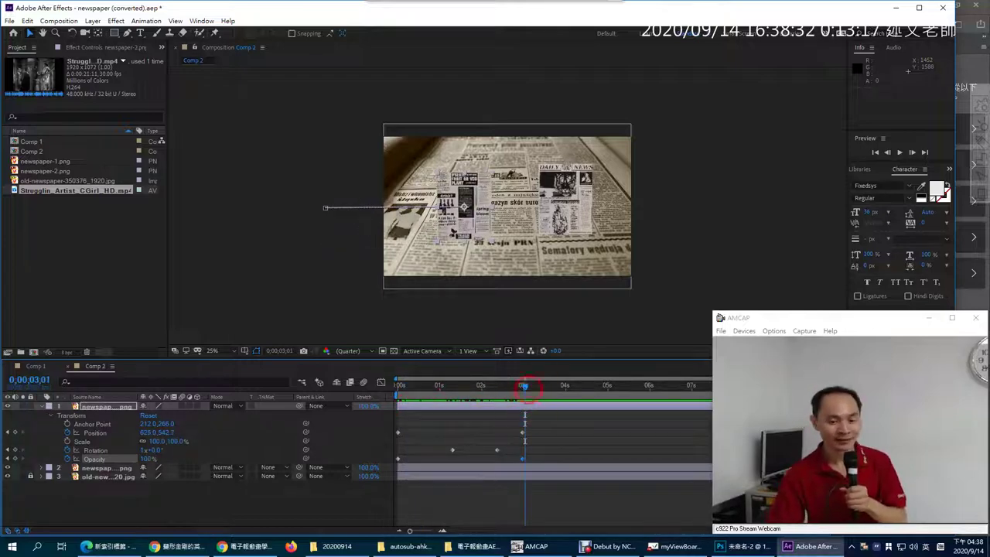
key(period)
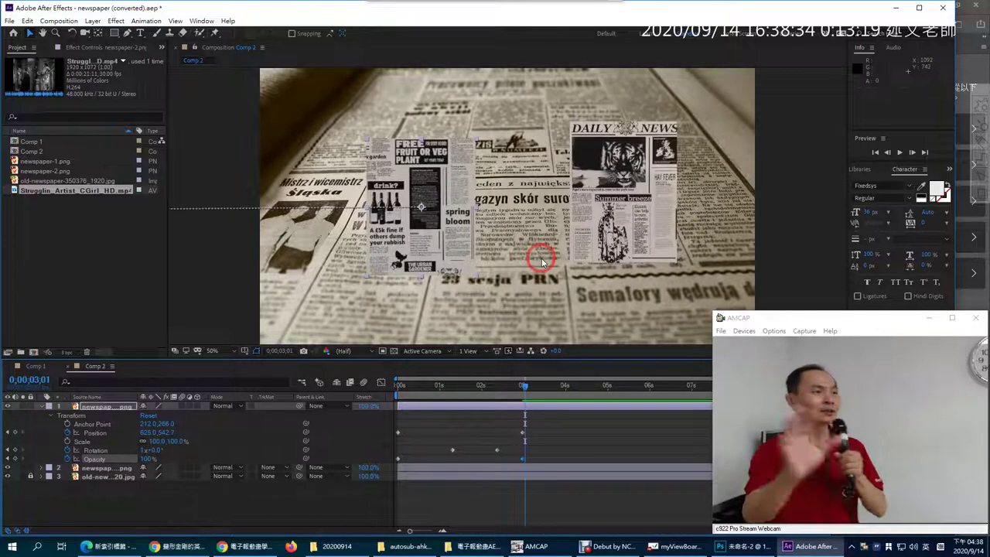